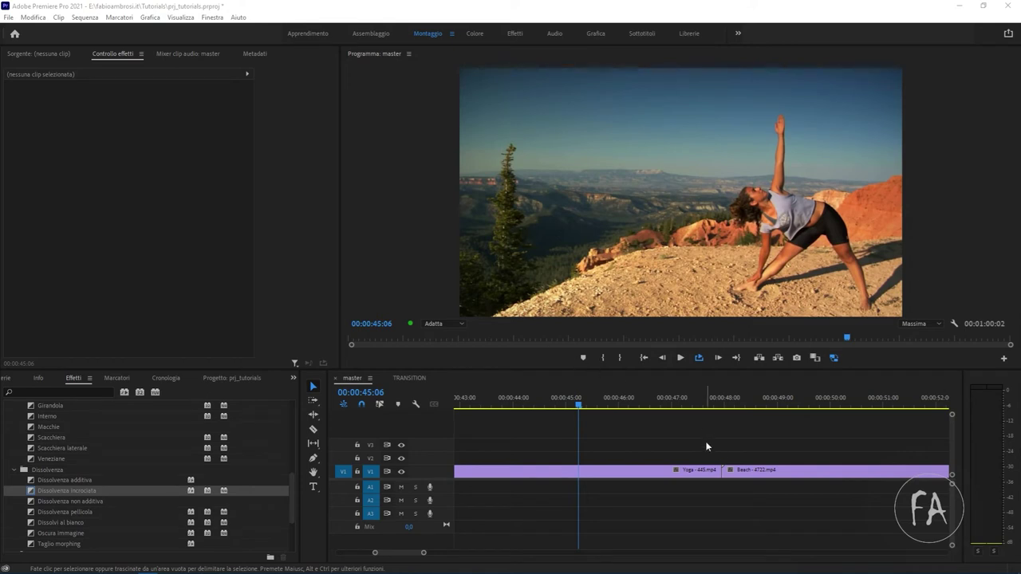
# Step: Select the Yoga and Beach clips on V1 and zoom the timeline out to show both
pyautogui.click(705, 473)
pyautogui.click(725, 470)
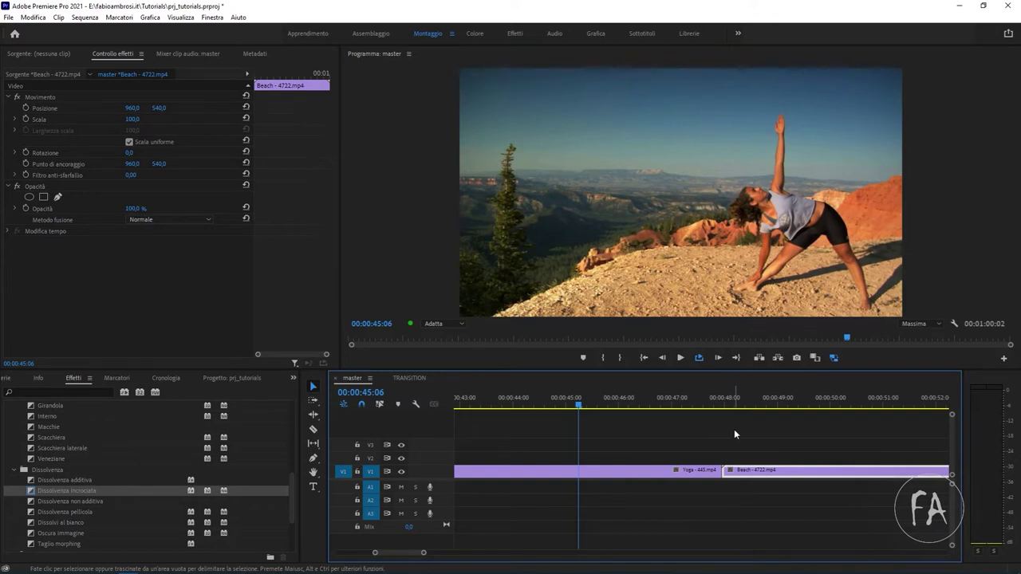
pyautogui.press('-')
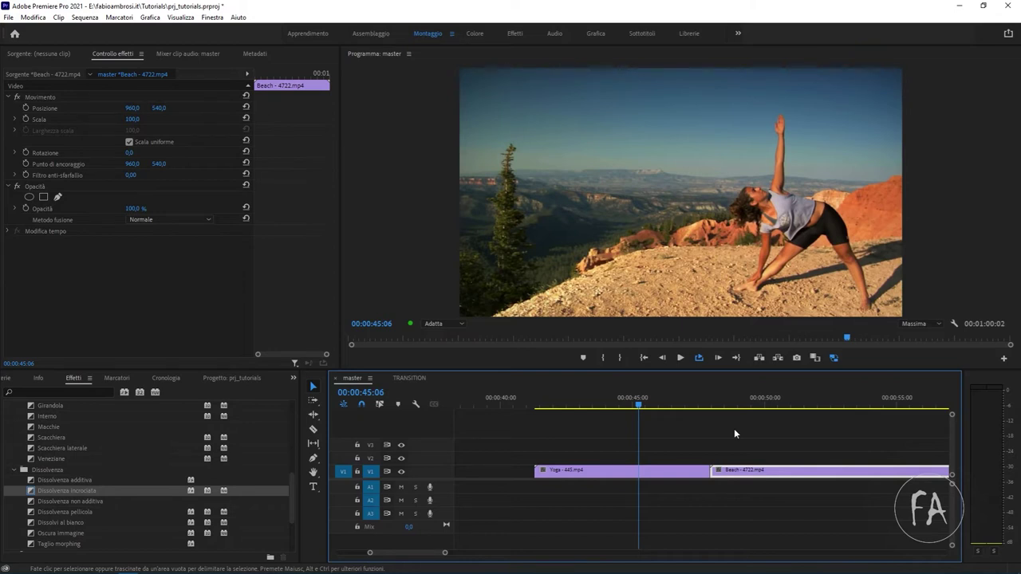
# Step: Move the playhead to around 46:17 and select the Yoga and Beach clips
pyautogui.hscroll(-4, 733, 429)
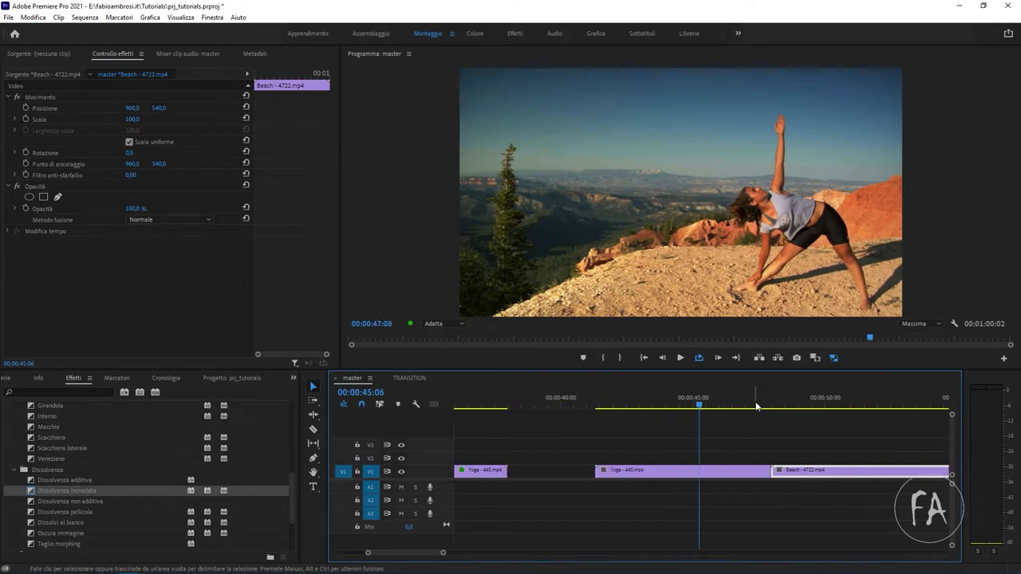
pyautogui.moveTo(756, 407); pyautogui.dragTo(638, 394)
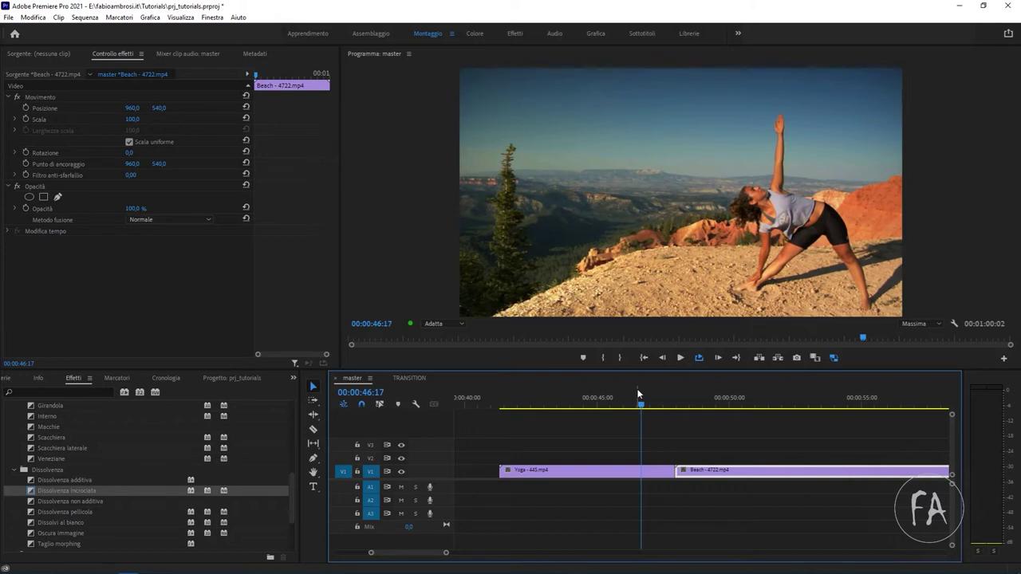
pyautogui.click(691, 451)
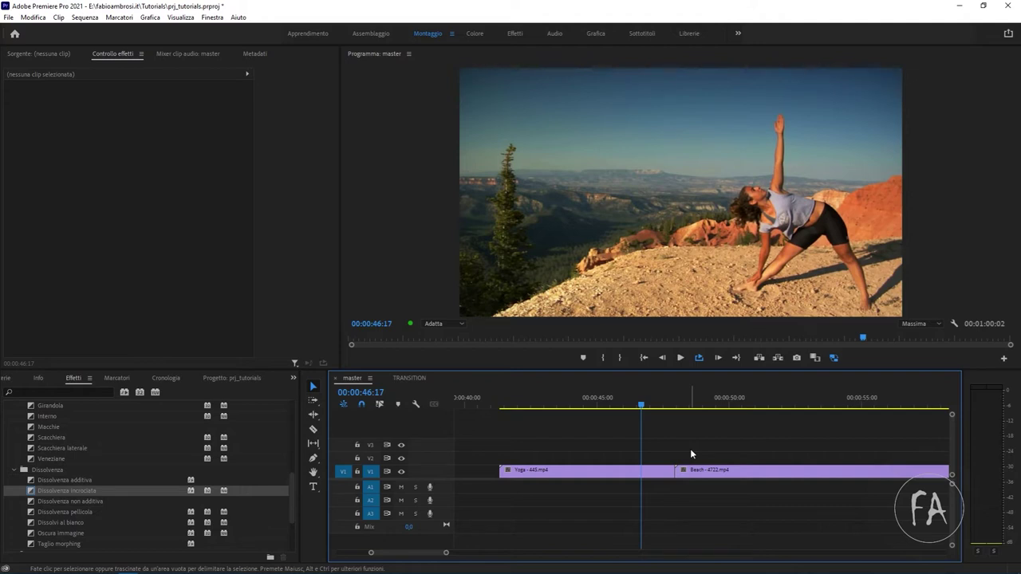
pyautogui.click(691, 467)
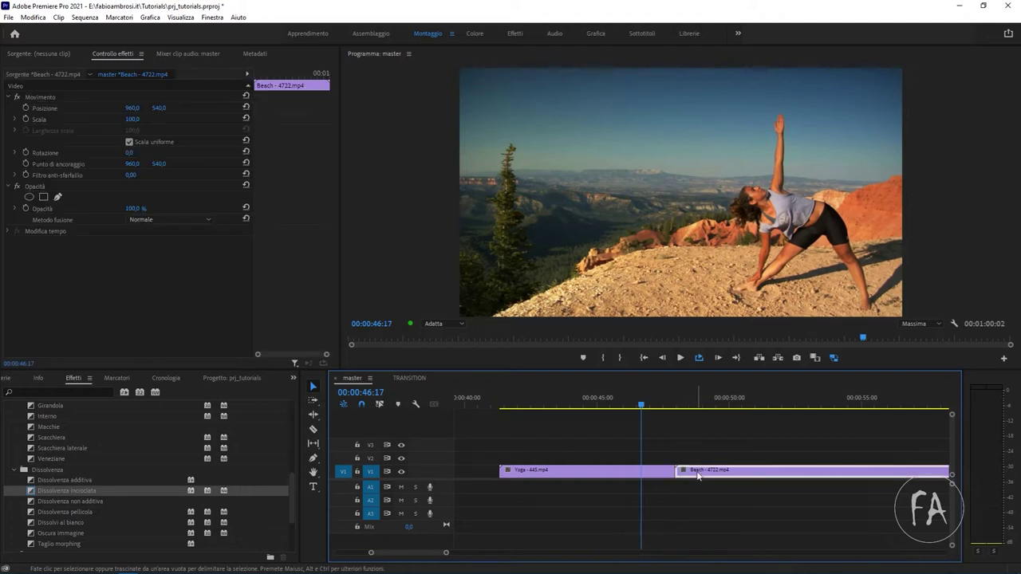
pyautogui.click(691, 463)
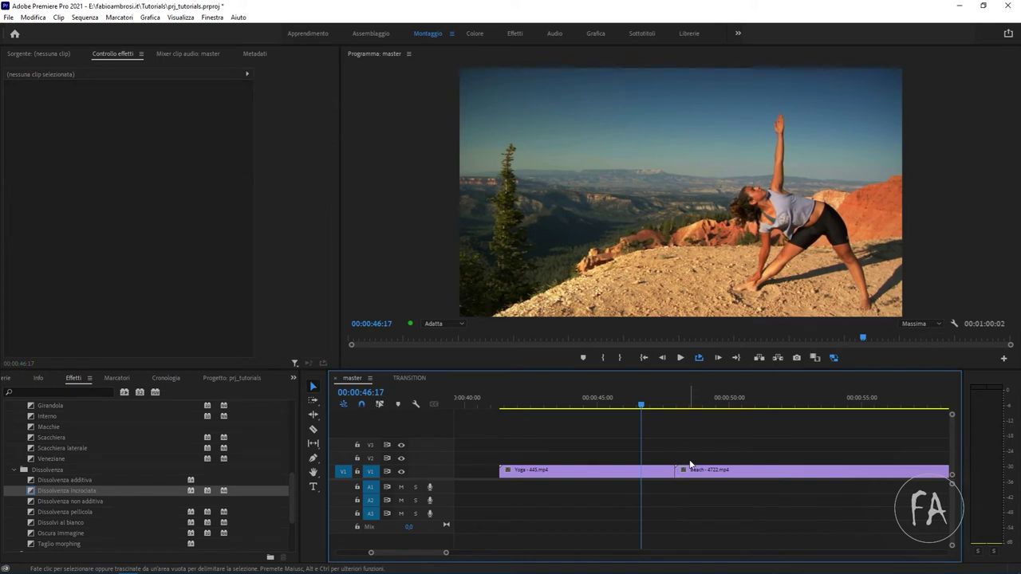
pyautogui.click(691, 464)
pyautogui.click(637, 473)
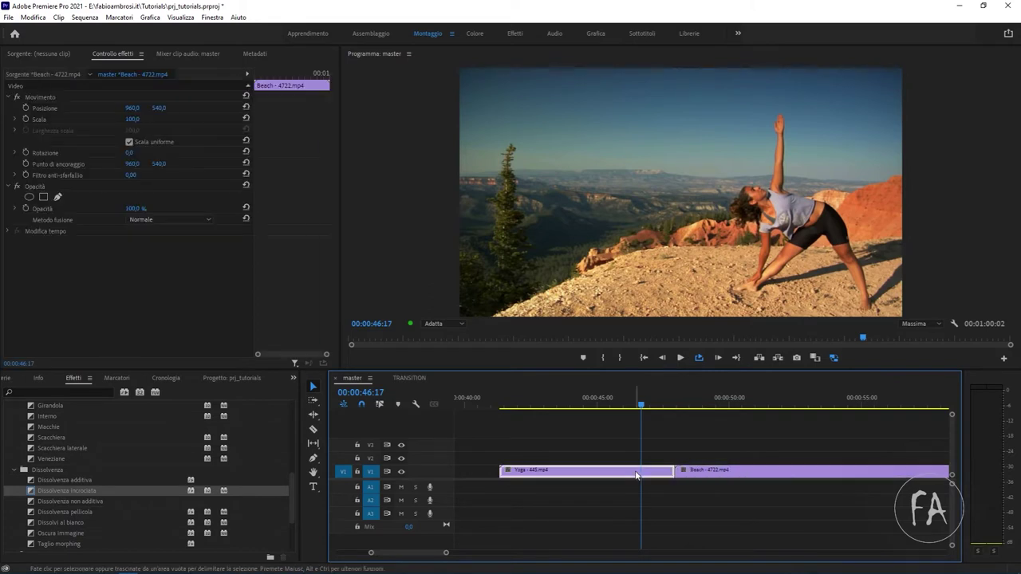
pyautogui.click(701, 471)
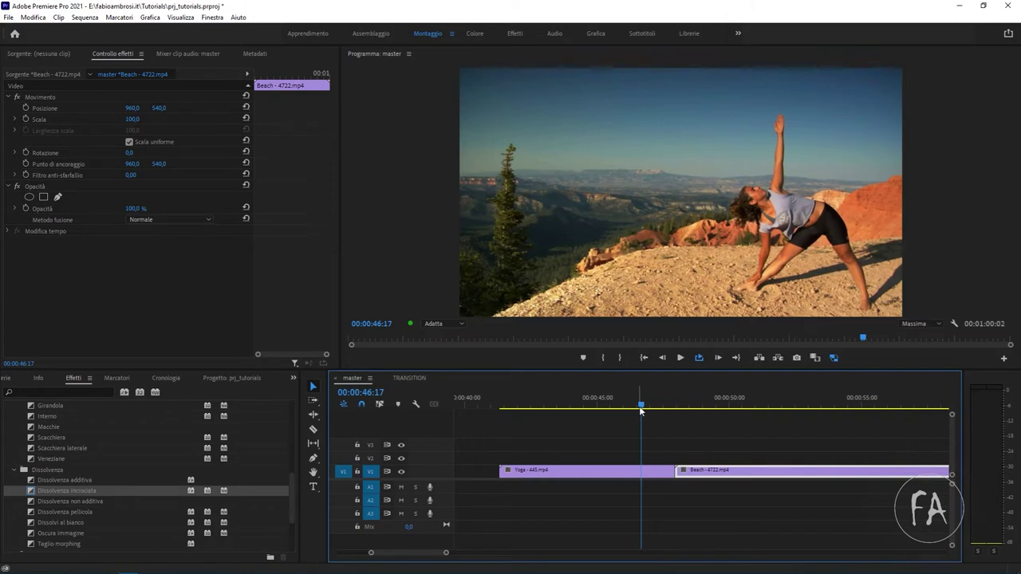
# Step: Play from 47:23, then step frame by frame onto Yoga's last frame at the cut
pyautogui.press('space')
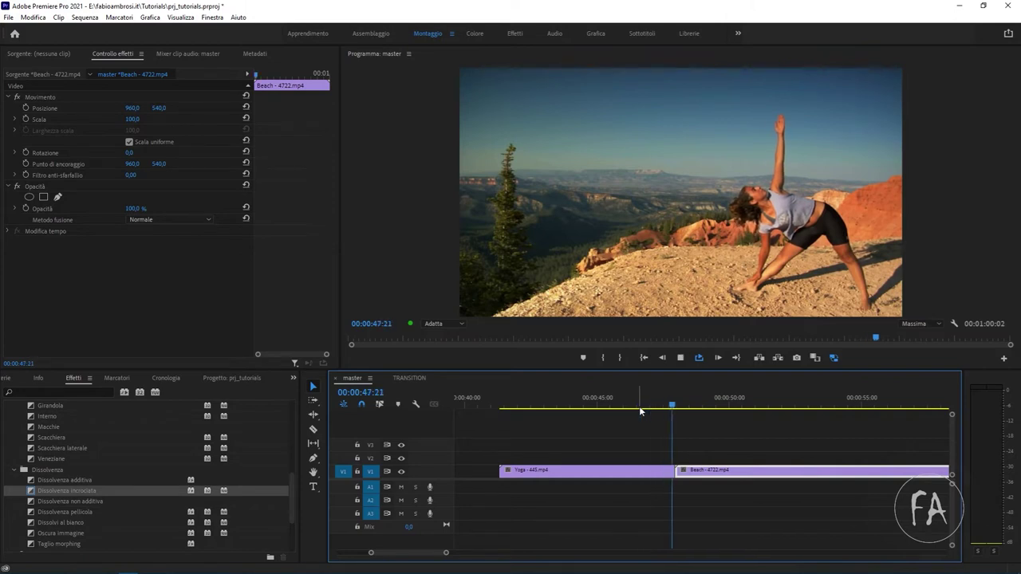
pyautogui.press('space')
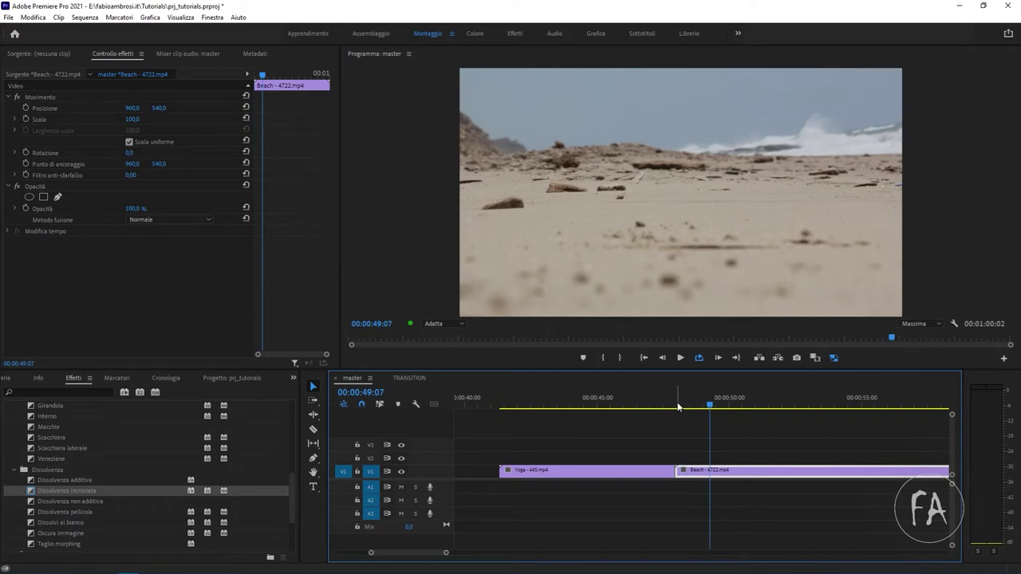
pyautogui.click(676, 407)
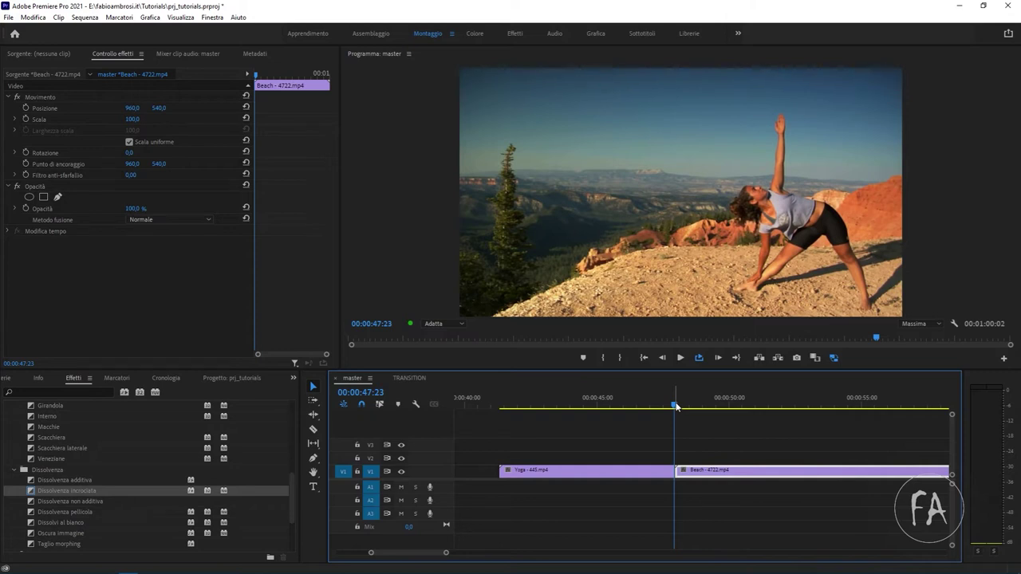
pyautogui.press('Right')
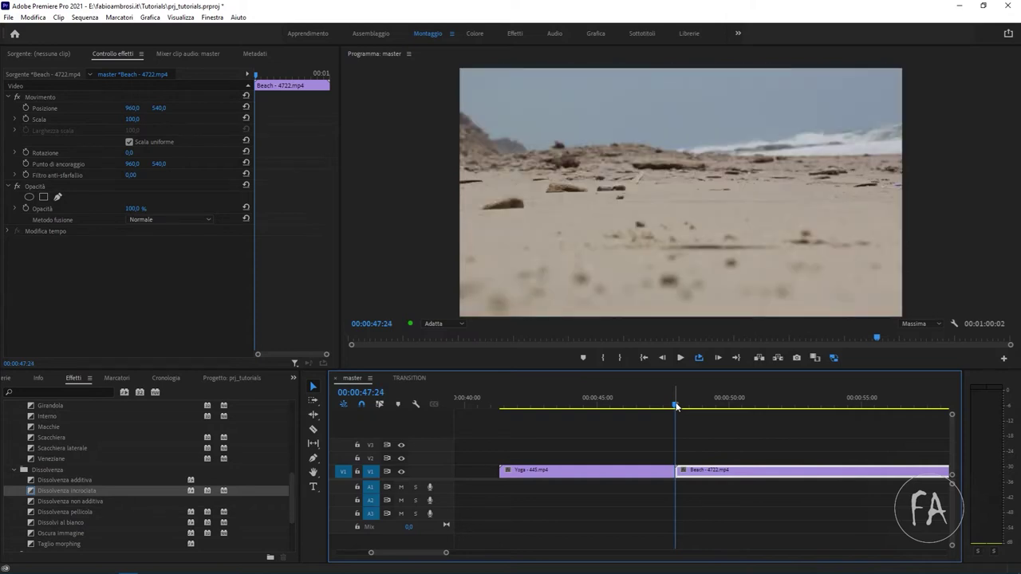
pyautogui.press('Left')
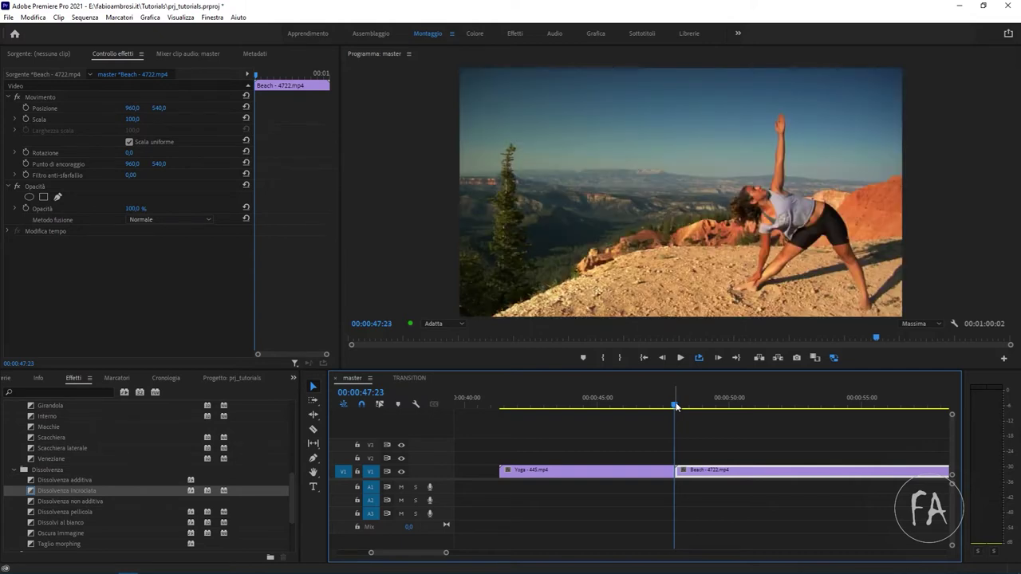
pyautogui.press('Right')
pyautogui.press('Left')
# Step: Drop Dissolvenza incrociata on the Yoga/Beach cut, preview and delete it, then lift Beach to V2
pyautogui.moveTo(65, 488)
pyautogui.mouseDown()
pyautogui.moveTo(653, 476)
pyautogui.moveTo(623, 471)
pyautogui.mouseUp()
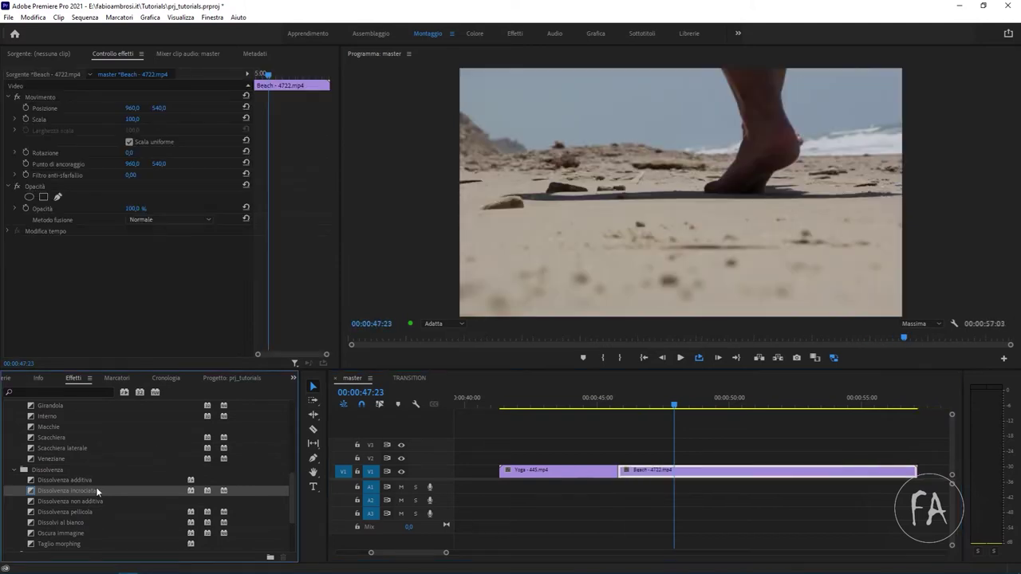
pyautogui.moveTo(95, 490); pyautogui.dragTo(619, 471)
pyautogui.moveTo(611, 405); pyautogui.dragTo(653, 407)
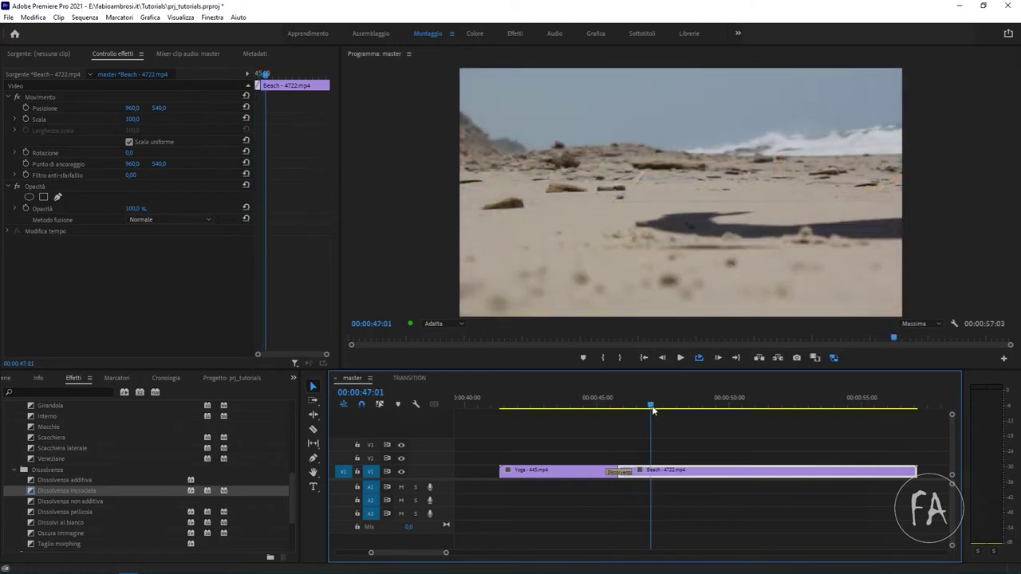
pyautogui.click(616, 473)
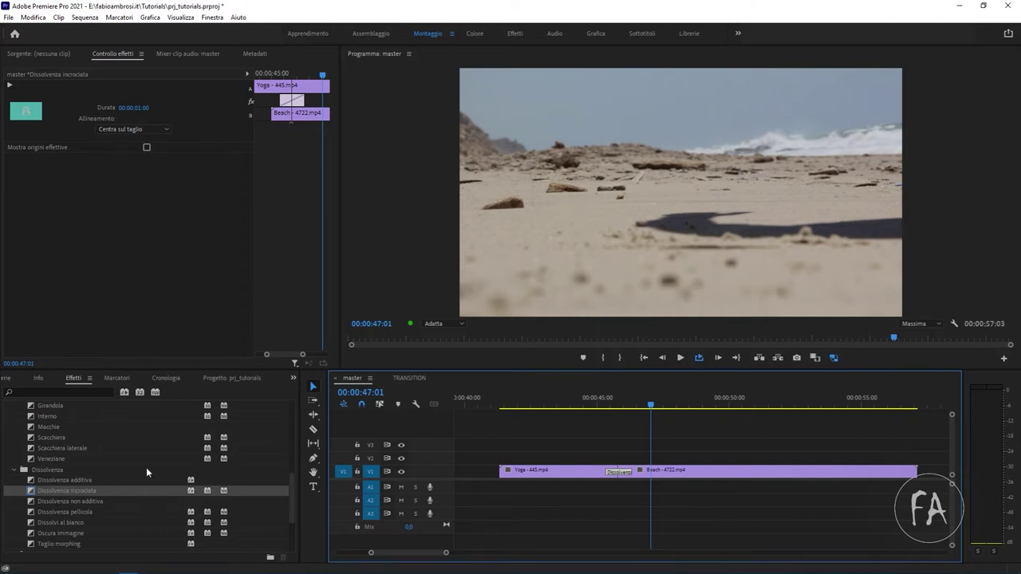
pyautogui.moveTo(601, 407)
pyautogui.mouseDown()
pyautogui.moveTo(621, 407)
pyautogui.moveTo(590, 408)
pyautogui.mouseUp()
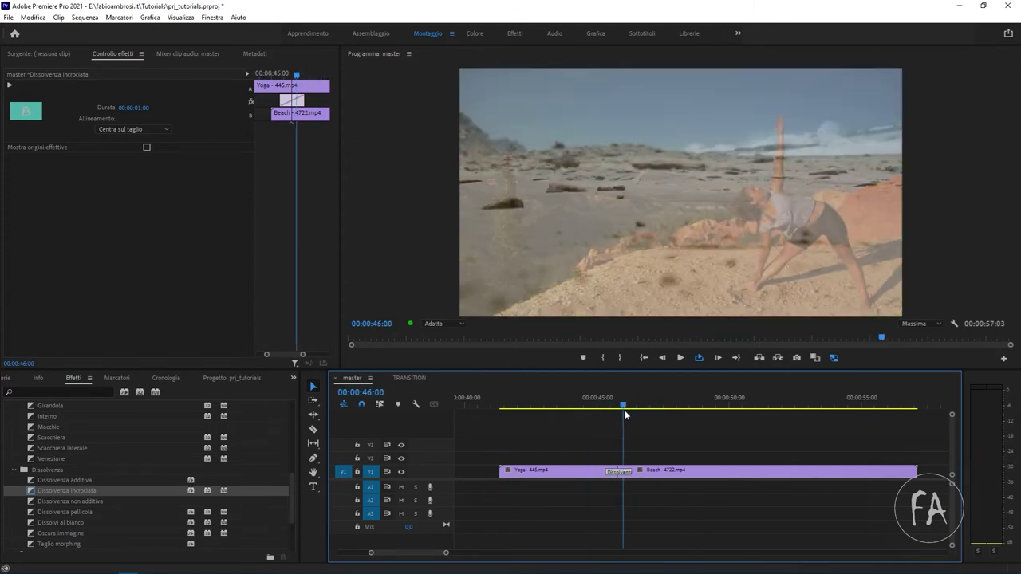
pyautogui.moveTo(589, 407); pyautogui.dragTo(624, 407)
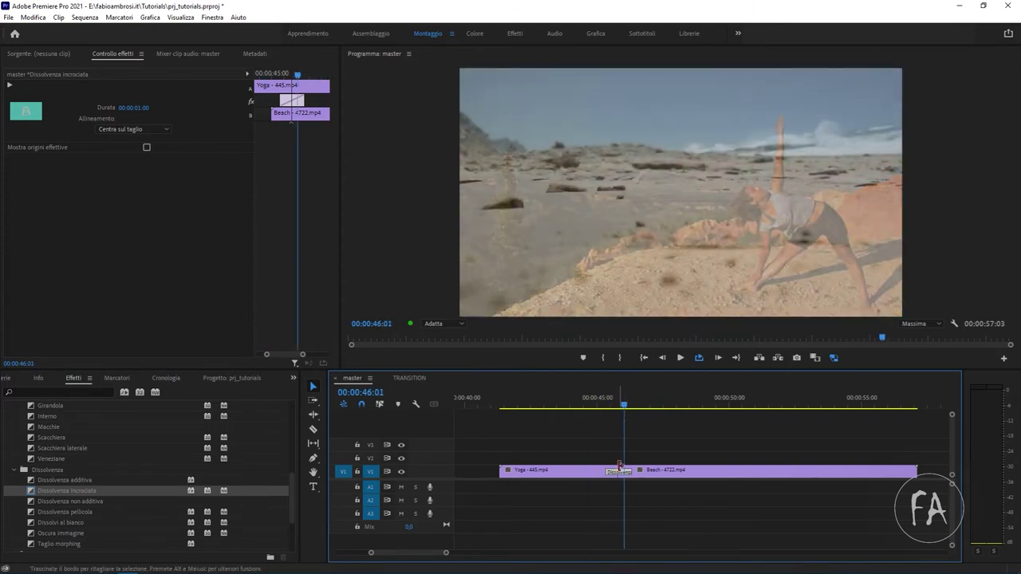
pyautogui.press('Delete')
pyautogui.moveTo(652, 477); pyautogui.dragTo(653, 464)
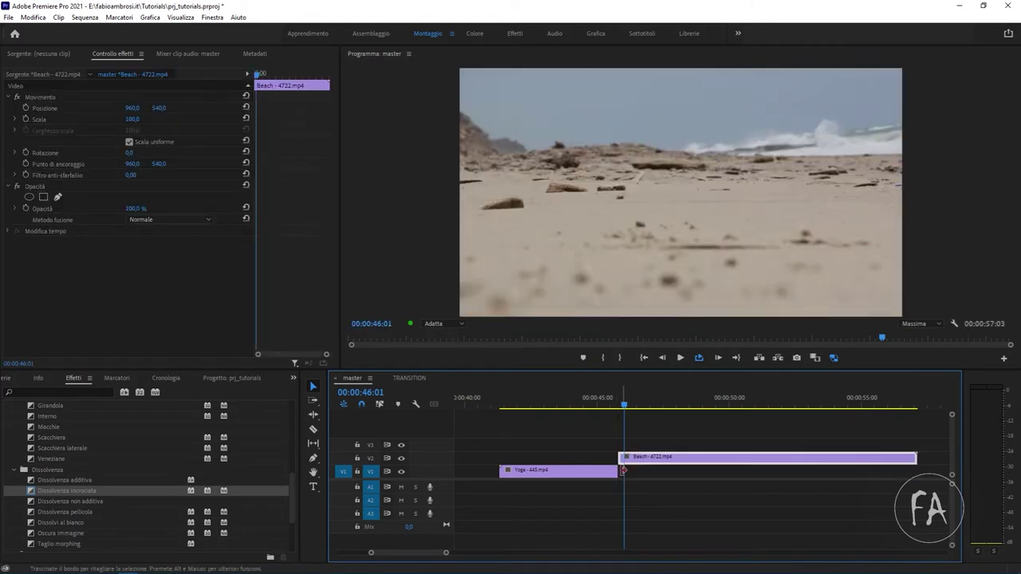
# Step: Extend the Yoga clip's end under the Beach clip on V2 and play the overlap
pyautogui.click(582, 476)
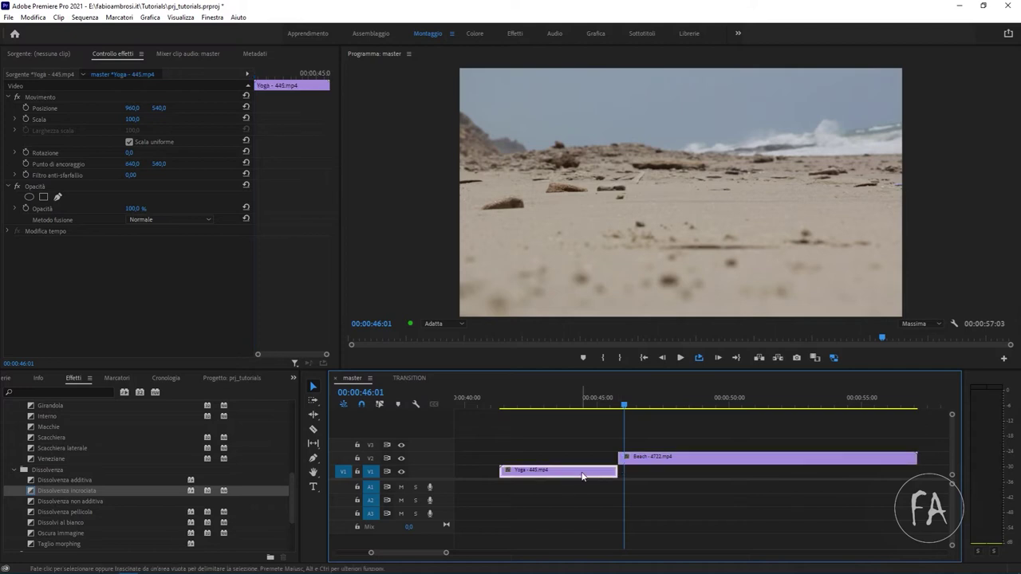
pyautogui.click(642, 464)
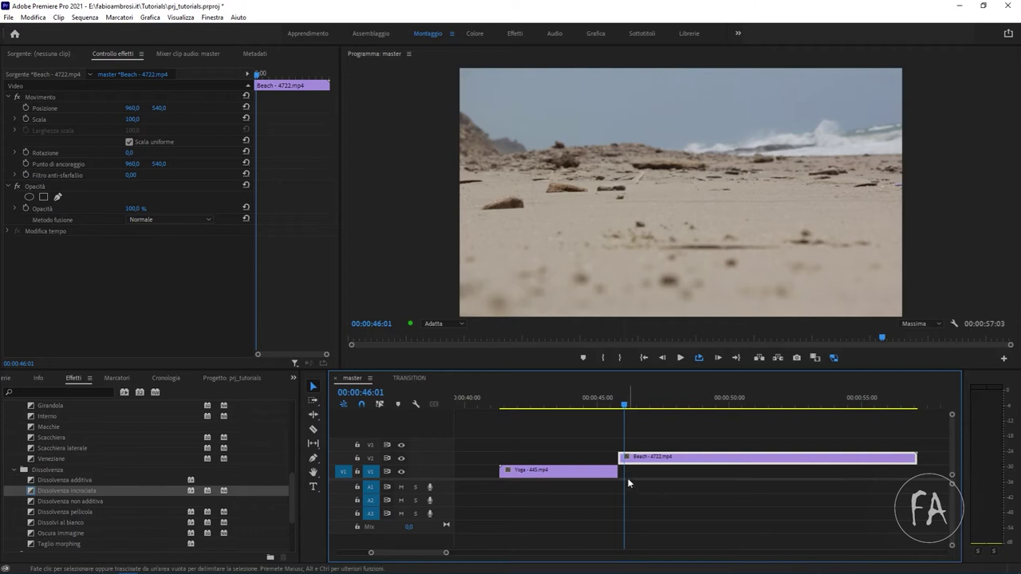
pyautogui.moveTo(617, 471); pyautogui.dragTo(646, 471)
pyautogui.moveTo(624, 404); pyautogui.dragTo(601, 406)
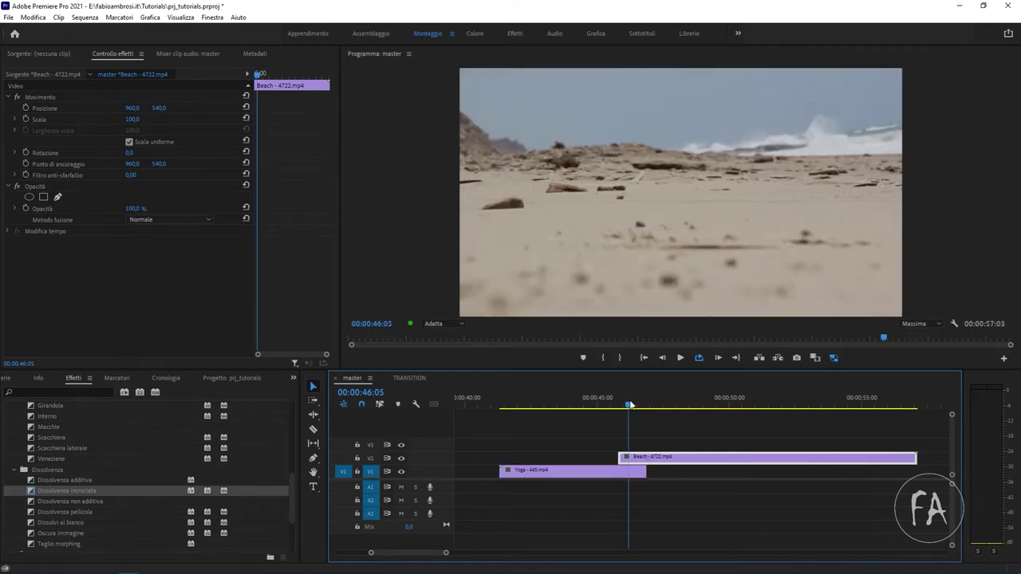
pyautogui.press('space')
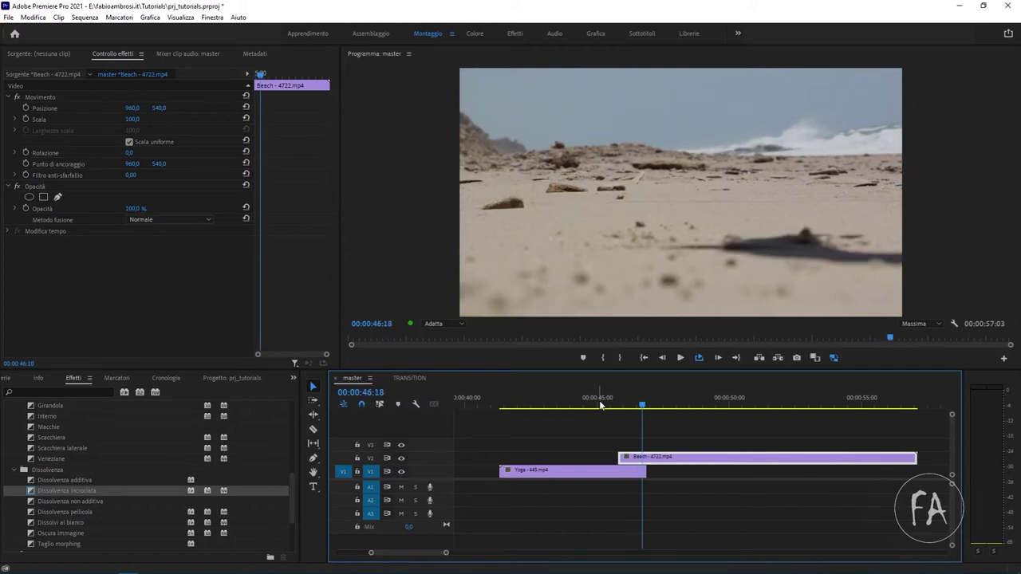
pyautogui.click(621, 405)
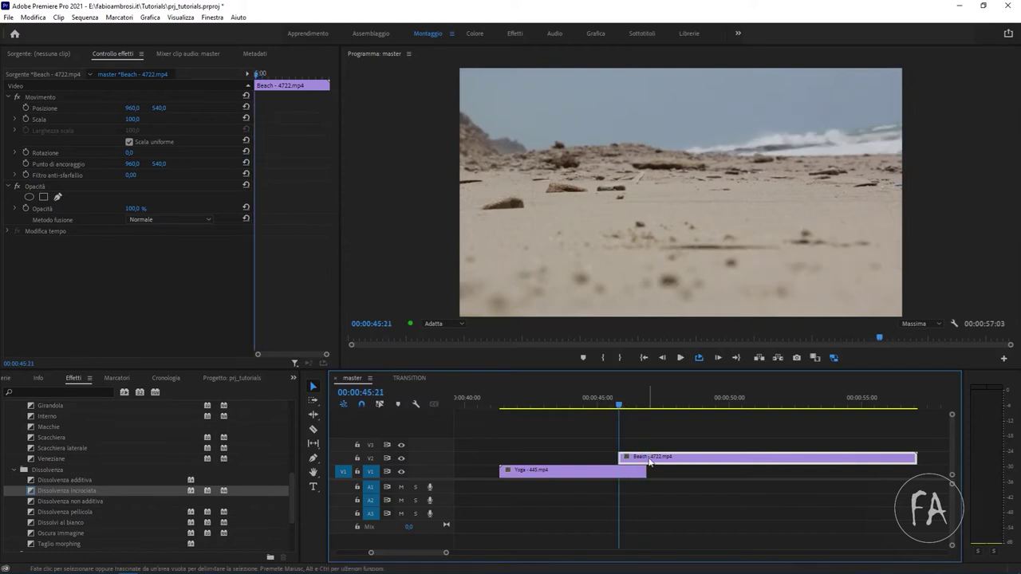
# Step: Keyframe the Beach clip's opacity from 0% at its start up to 100%
pyautogui.click(133, 209)
pyautogui.write('0')
pyautogui.press('Return')
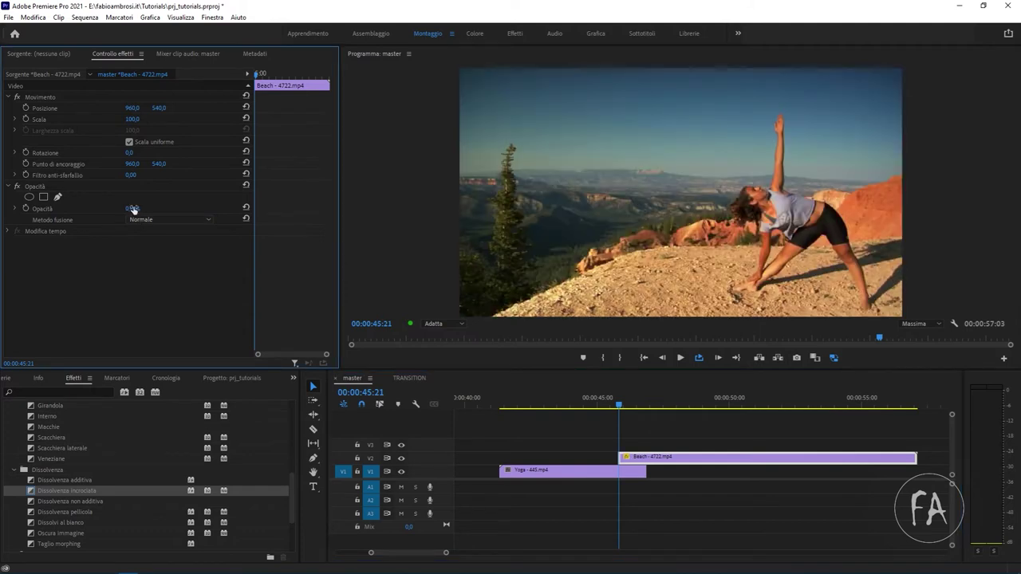
pyautogui.click(668, 446)
pyautogui.click(673, 456)
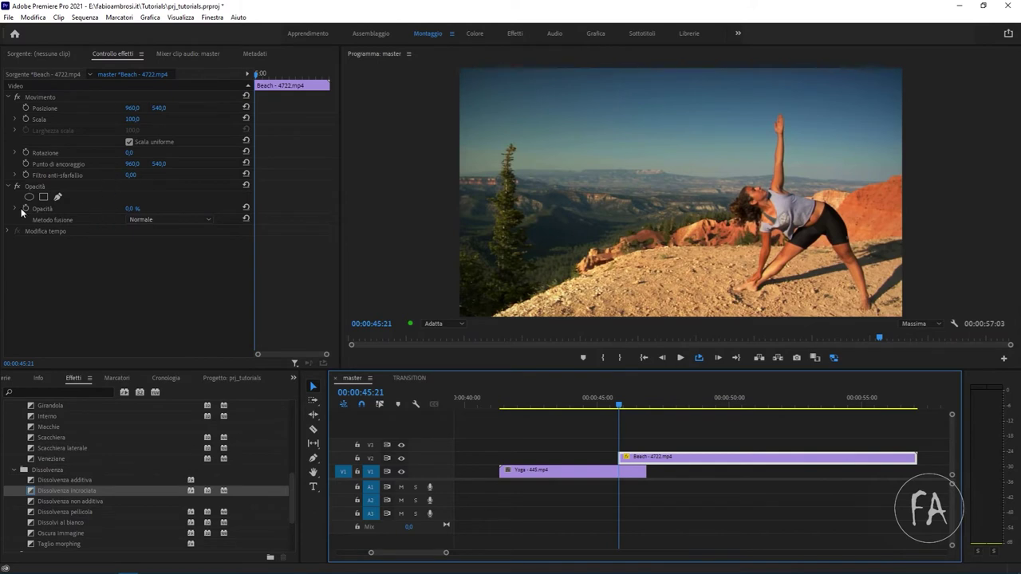
pyautogui.click(25, 208)
pyautogui.press('space')
pyautogui.press('space')
pyautogui.moveTo(131, 209); pyautogui.dragTo(211, 208)
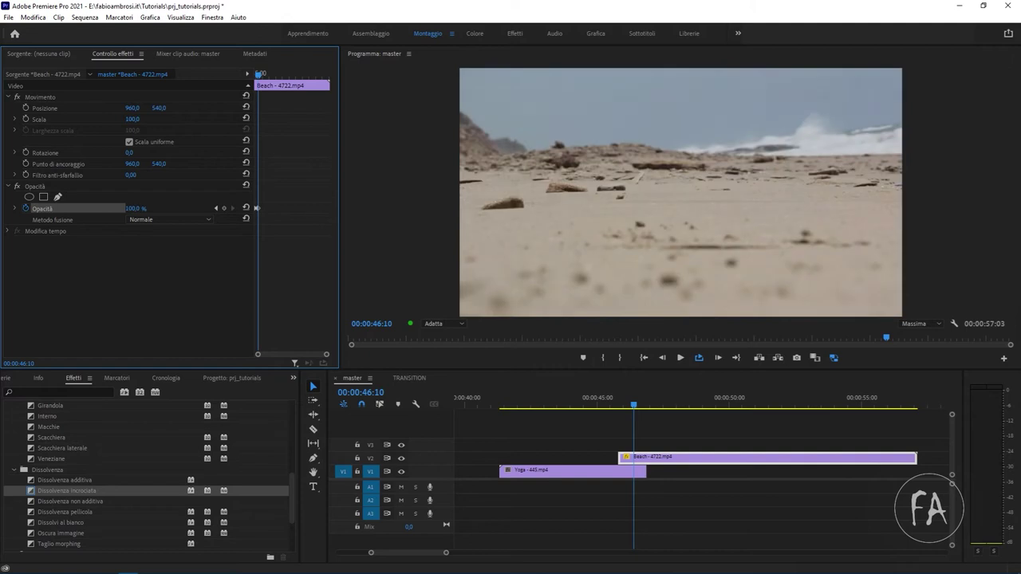
# Step: Replay the fade-in, park the playhead at 45:04, and reselect the Beach clip
pyautogui.click(601, 403)
pyautogui.press('space')
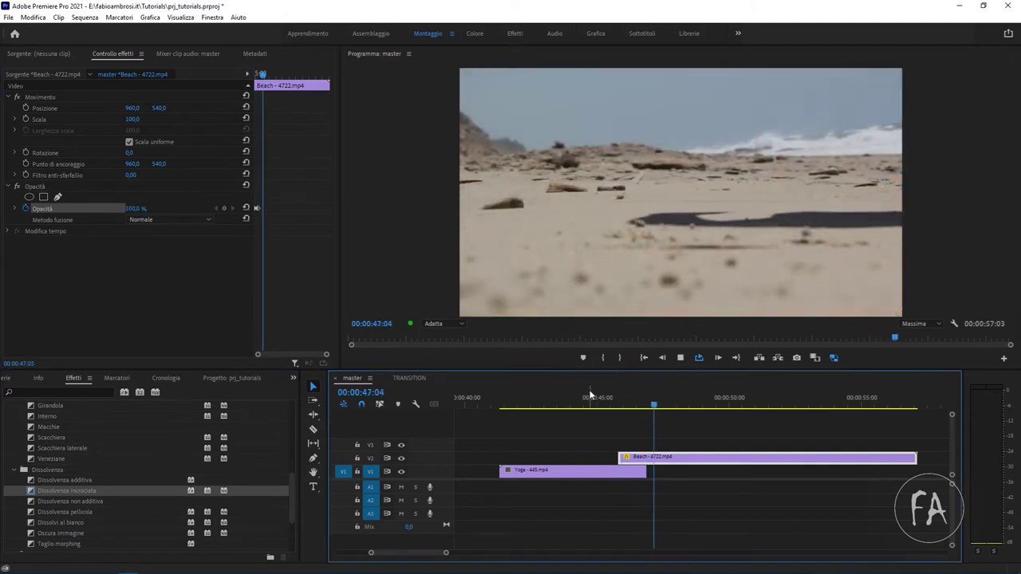
pyautogui.click(588, 391)
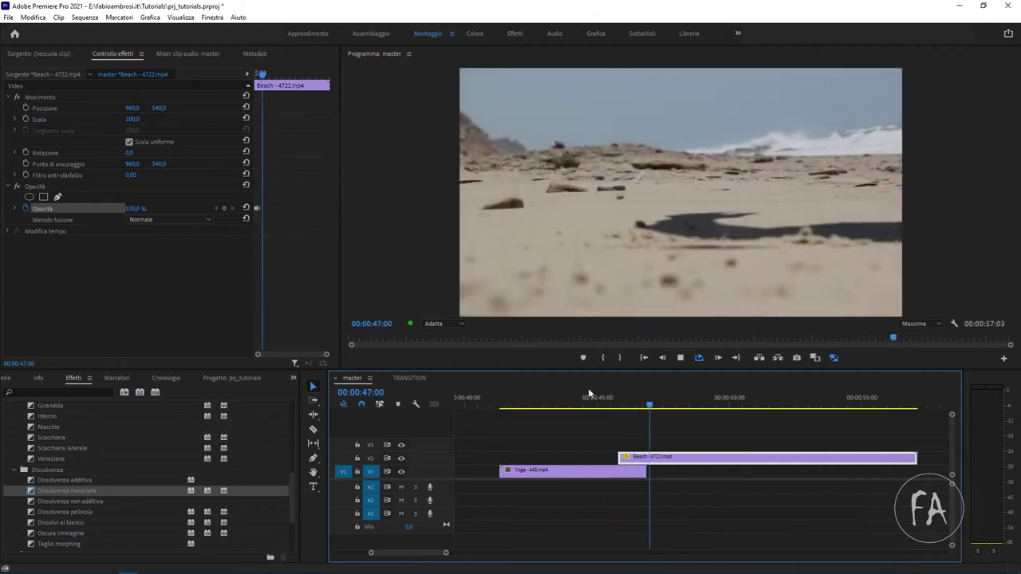
pyautogui.click(598, 390)
pyautogui.click(602, 394)
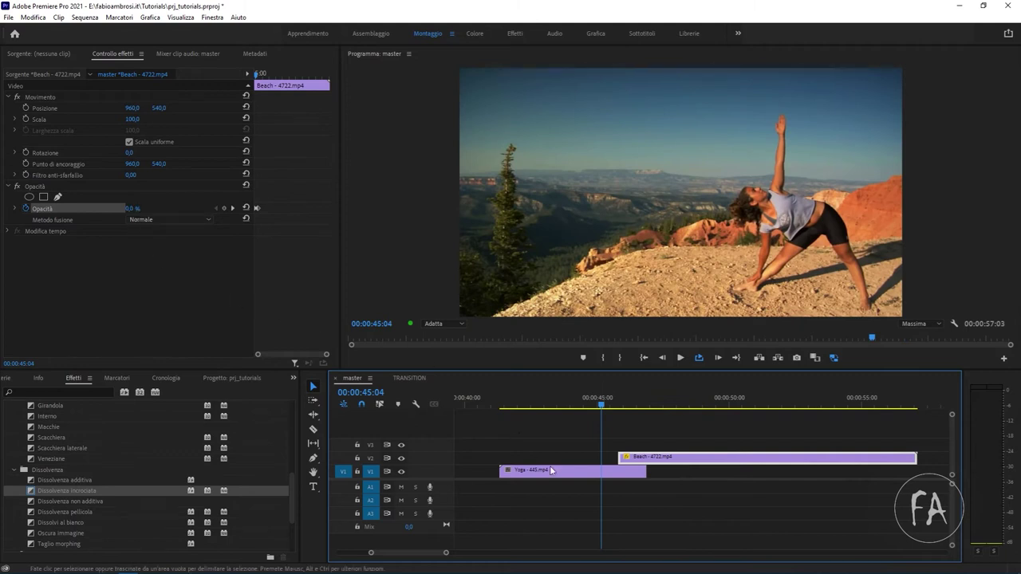
pyautogui.keyDown('shift'); pyautogui.click(674, 460); pyautogui.keyUp('shift')
pyautogui.click(672, 461)
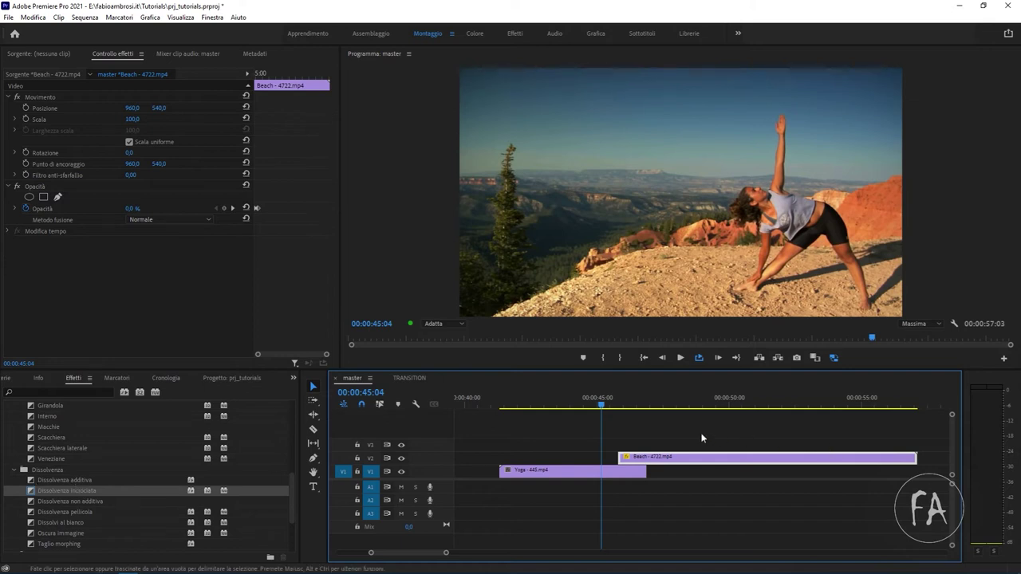
# Step: Scrub to preview the fade, then drag the Beach clip from V2 down onto V1 after Yoga
pyautogui.moveTo(628, 401)
pyautogui.mouseDown()
pyautogui.moveTo(647, 401)
pyautogui.moveTo(629, 405)
pyautogui.mouseUp()
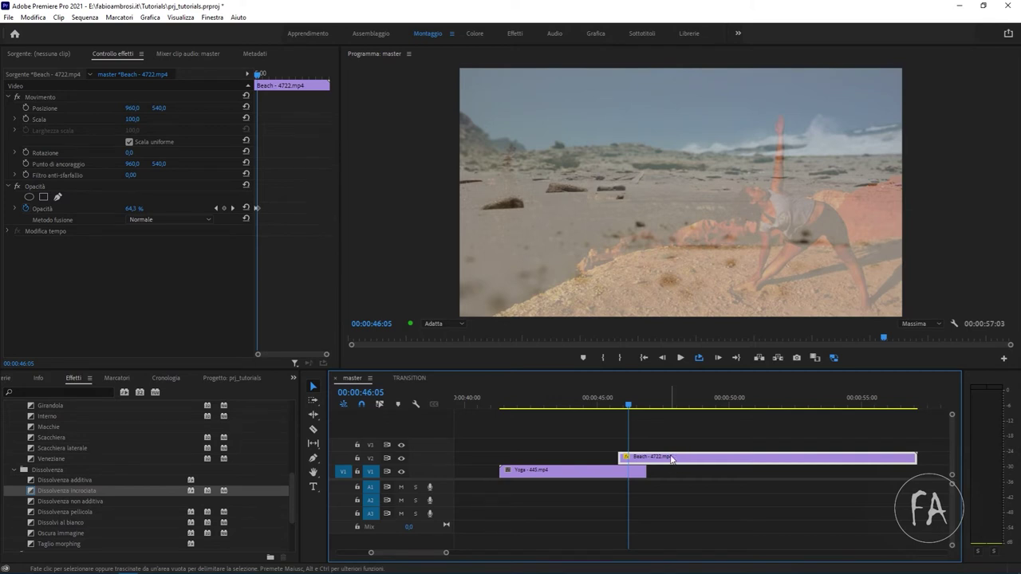
pyautogui.moveTo(671, 459); pyautogui.dragTo(648, 472)
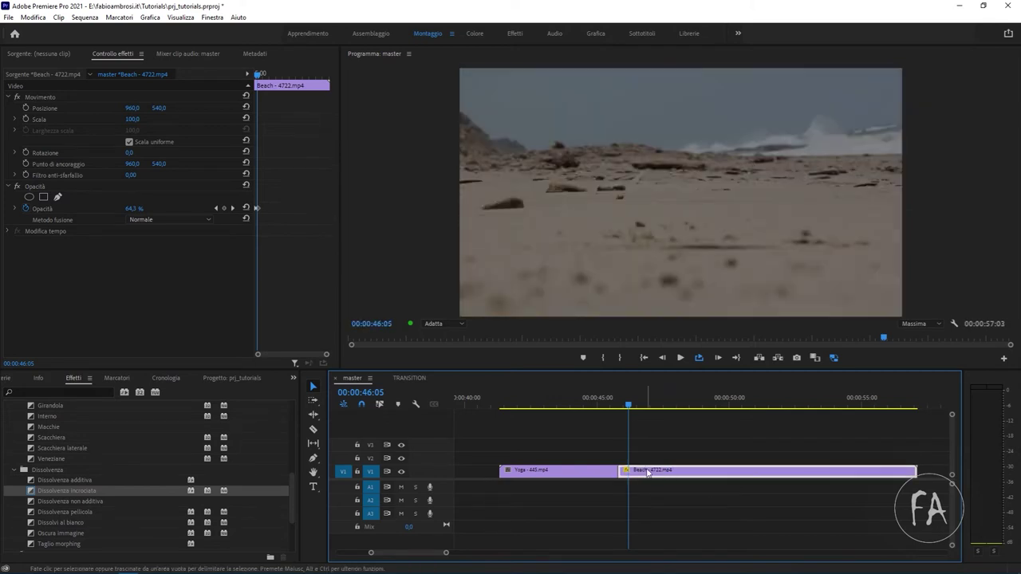
# Step: Razor the Beach clip in two with the C tool, then return to selection at 49:24
pyautogui.click(698, 399)
pyautogui.scroll(3, 832, 391)
pyautogui.scroll(-3, 831, 391)
pyautogui.click(655, 398)
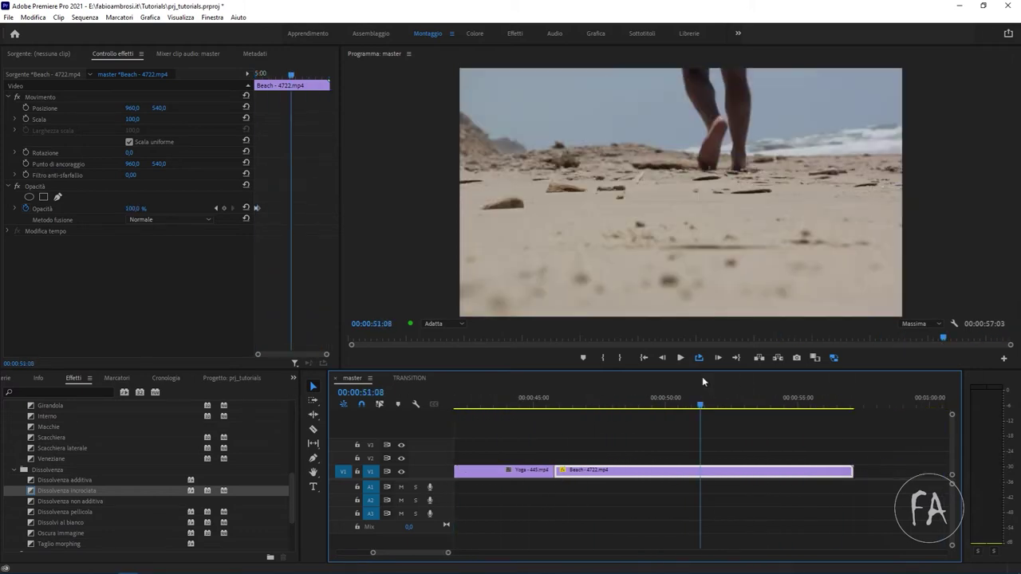
pyautogui.press('c')
pyautogui.click(678, 472)
pyautogui.press('v')
pyautogui.click(667, 403)
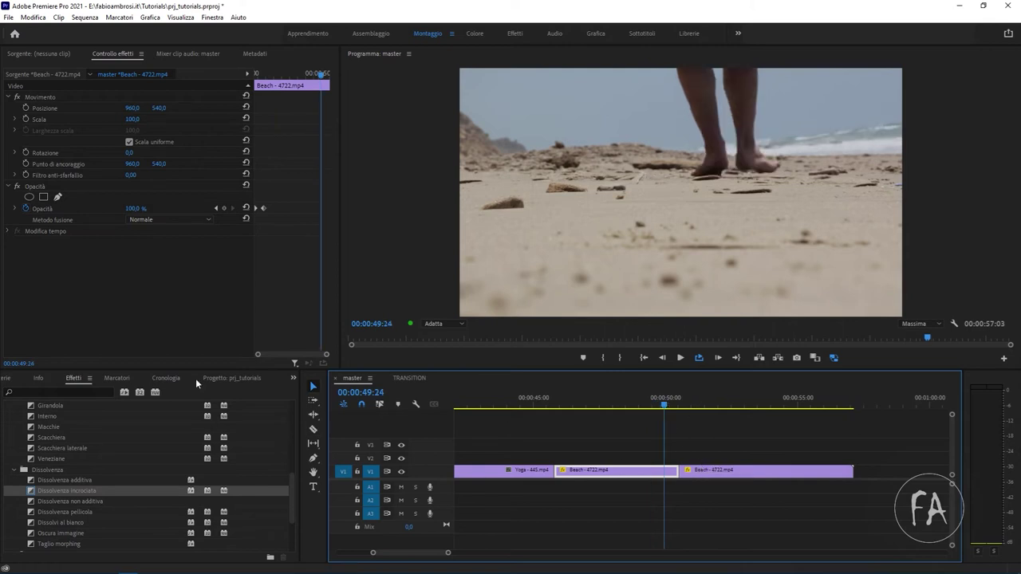
# Step: Apply Dissolvenza incrociata to the Beach cut, play it back, then delete it
pyautogui.click(97, 481)
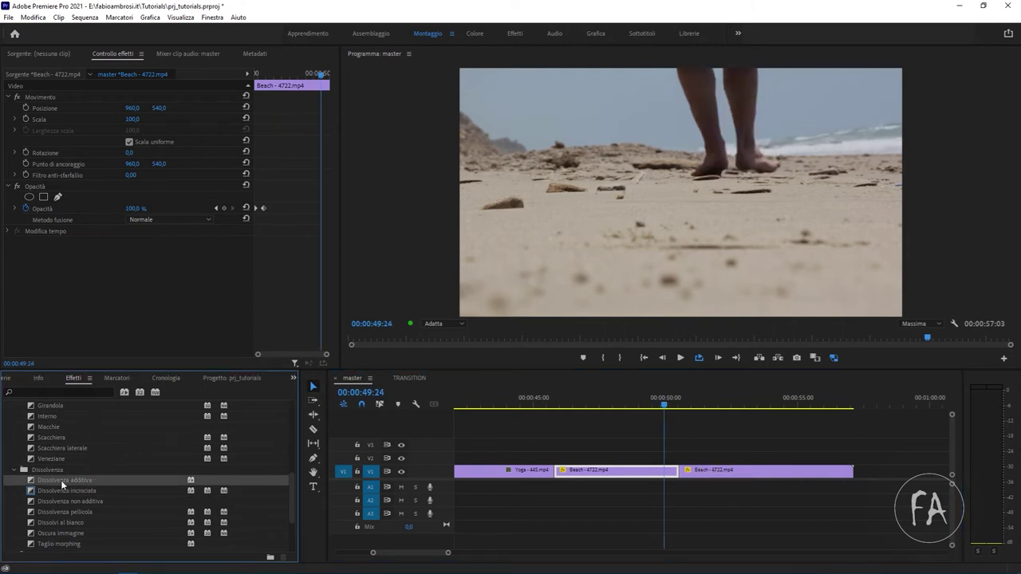
pyautogui.click(58, 489)
pyautogui.moveTo(57, 487)
pyautogui.mouseDown()
pyautogui.moveTo(684, 472)
pyautogui.moveTo(676, 478)
pyautogui.mouseUp()
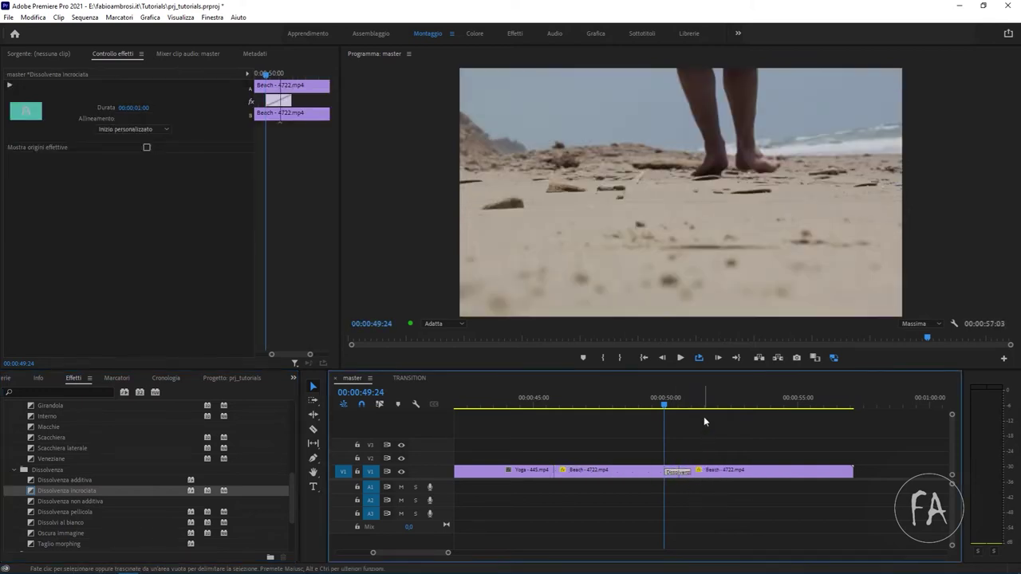
pyautogui.press('space')
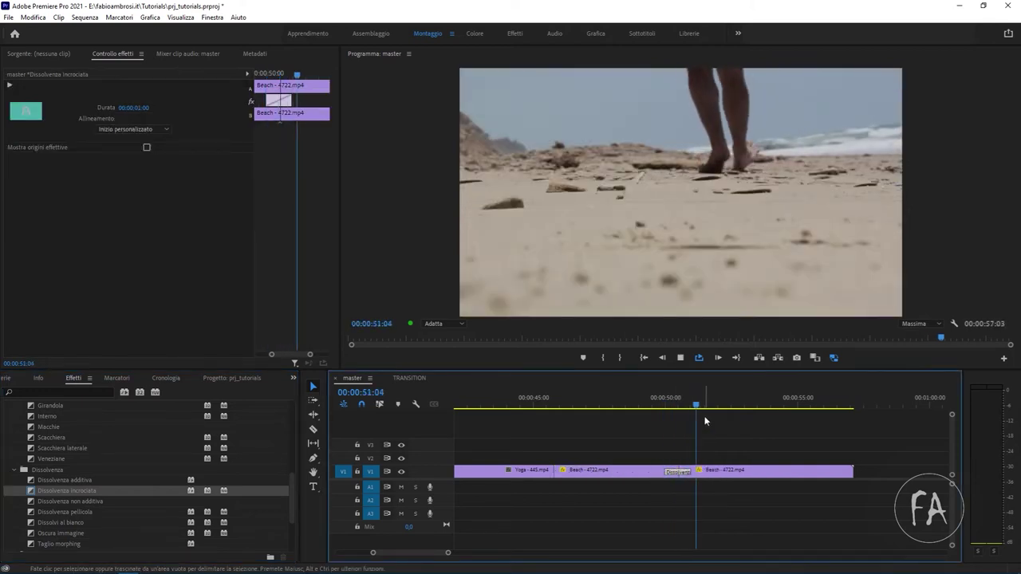
pyautogui.press('space')
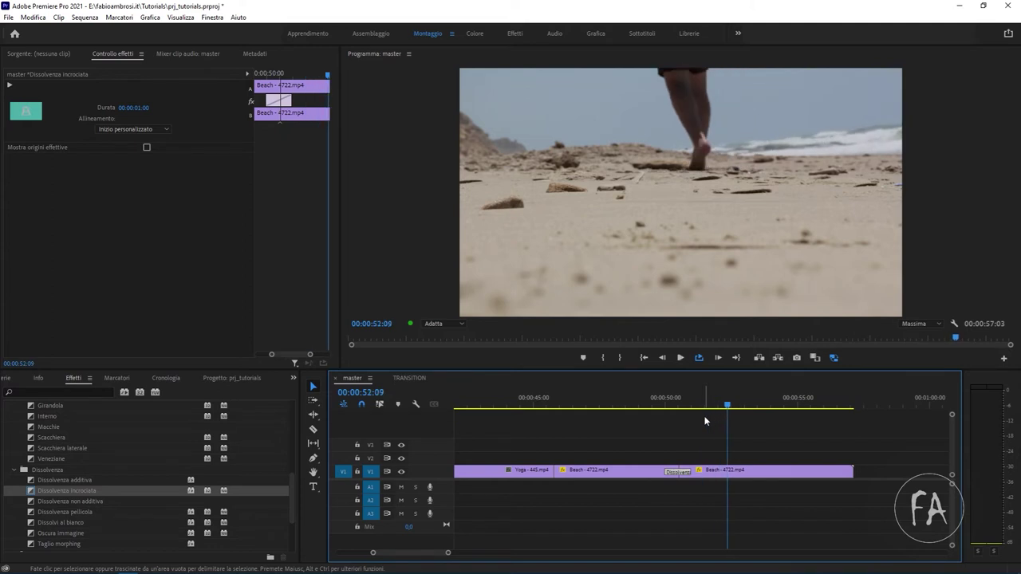
pyautogui.click(680, 466)
pyautogui.click(678, 470)
pyautogui.press('Delete')
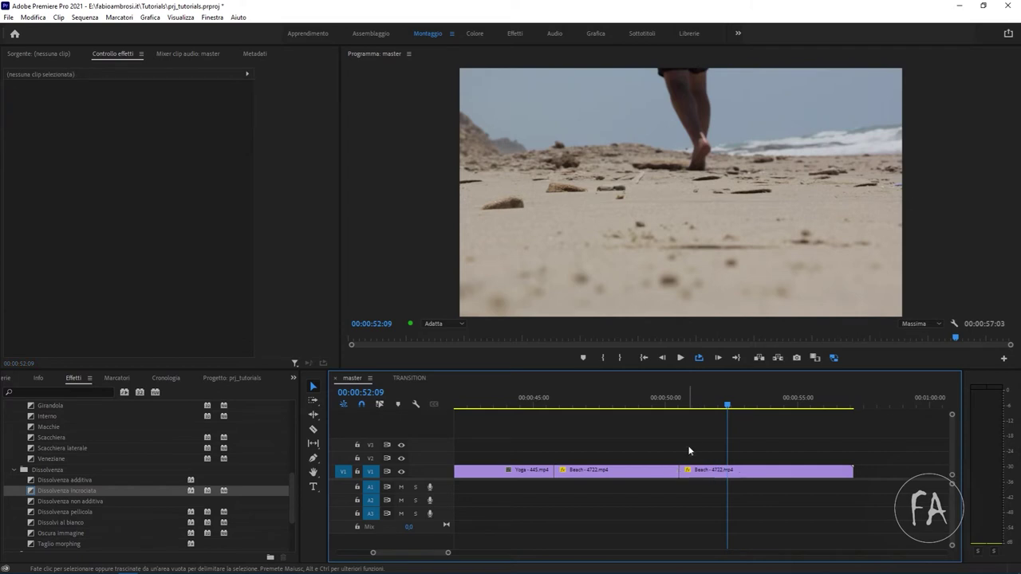
# Step: Add another cross dissolve between the two Beach clips and scrub through it
pyautogui.click(704, 474)
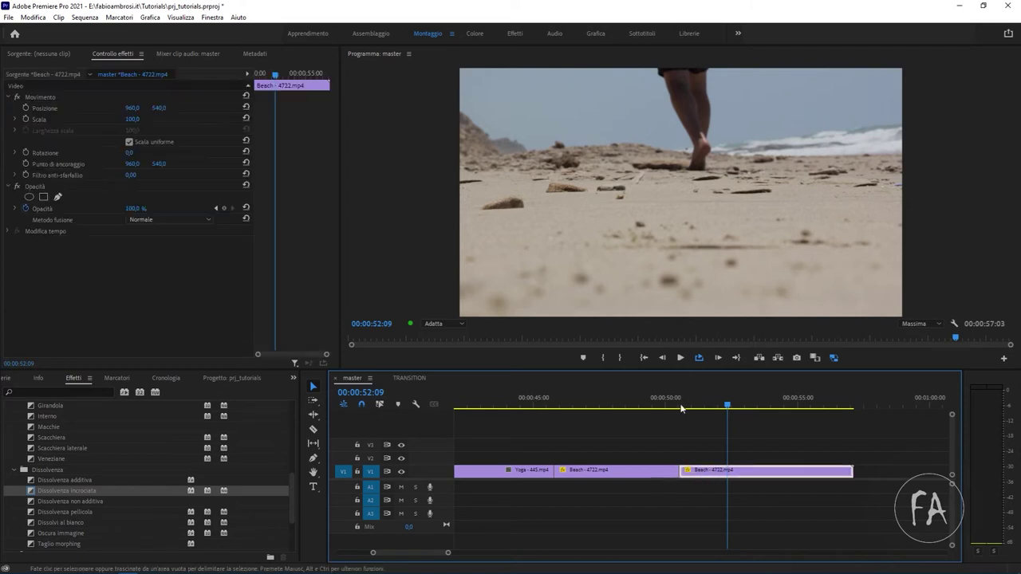
pyautogui.click(680, 407)
pyautogui.moveTo(680, 407); pyautogui.dragTo(682, 407)
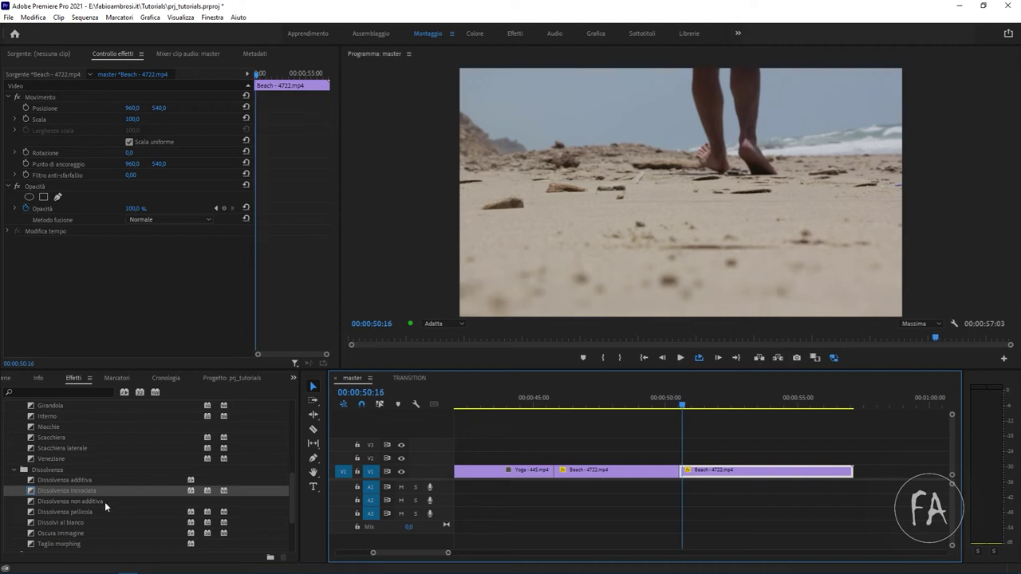
pyautogui.moveTo(105, 491); pyautogui.dragTo(680, 471)
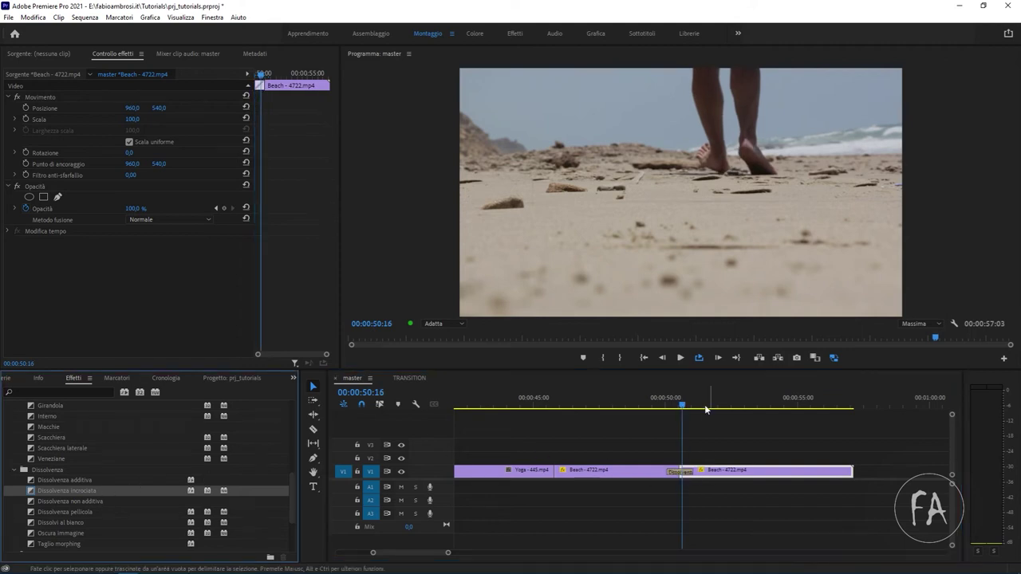
pyautogui.moveTo(678, 401); pyautogui.dragTo(681, 407)
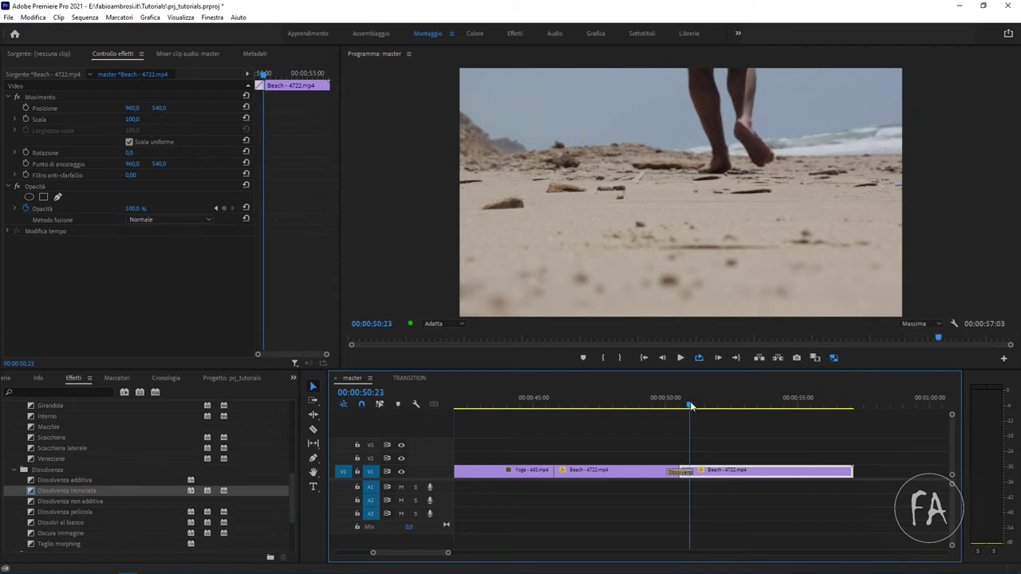
pyautogui.moveTo(681, 407); pyautogui.dragTo(675, 407)
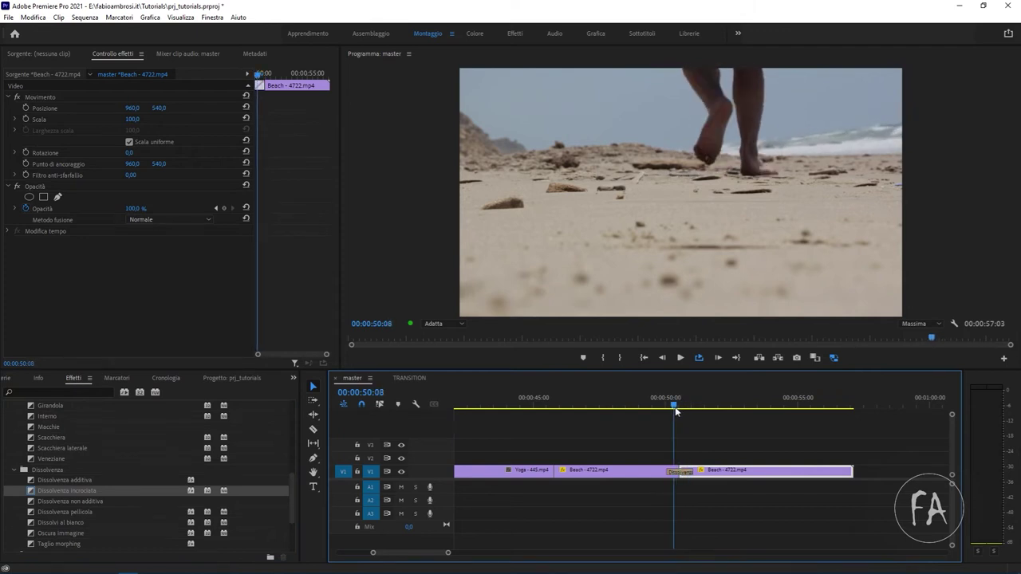
# Step: Trim the start of the second Beach clip and delete the resulting gap
pyautogui.click(688, 473)
pyautogui.moveTo(682, 472); pyautogui.dragTo(786, 475)
pyautogui.click(706, 469)
pyautogui.press('Delete')
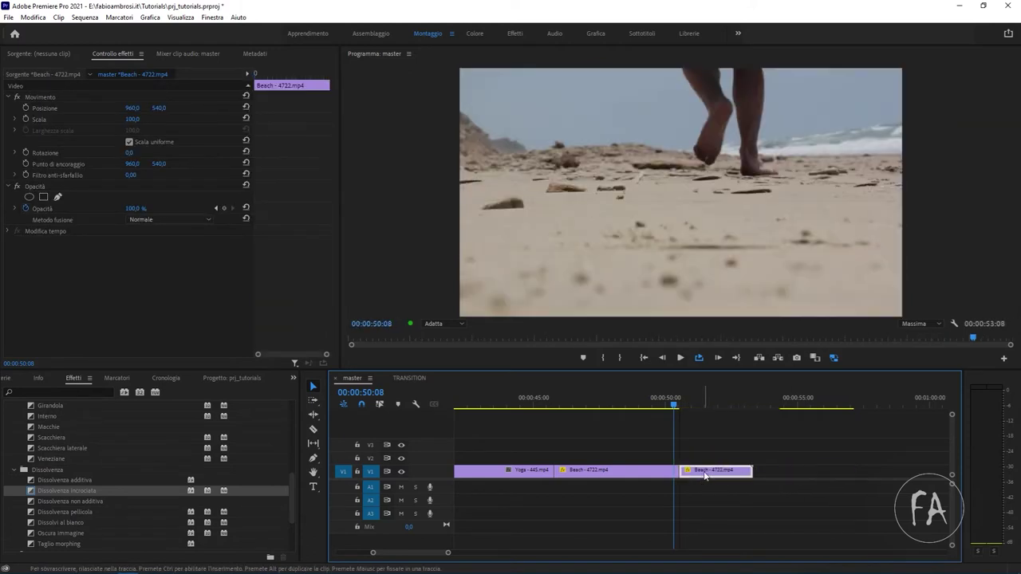
# Step: Place a cross dissolve on the new cut, preview and delete it, then shift the last Beach clip
pyautogui.moveTo(177, 491); pyautogui.dragTo(678, 472)
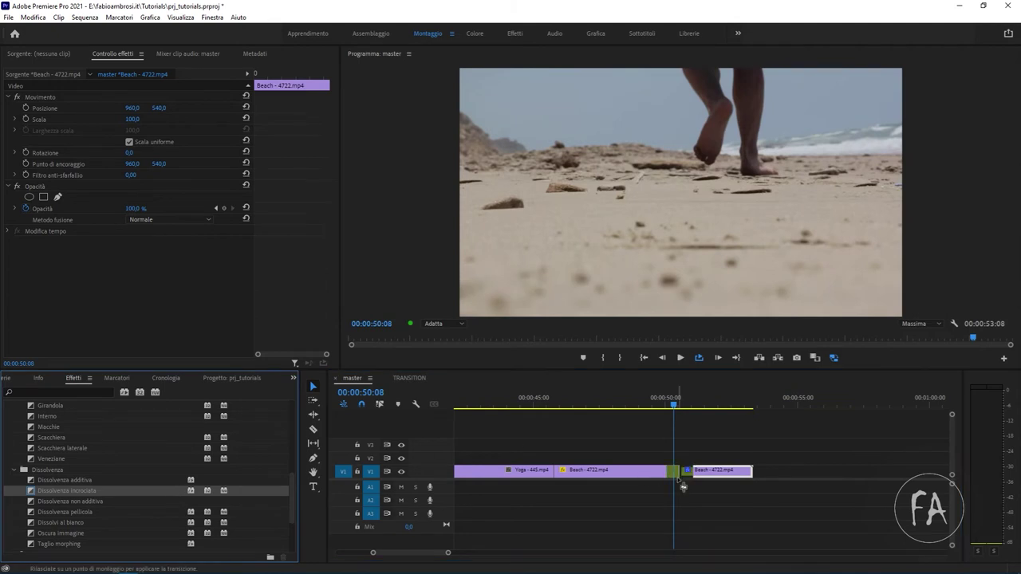
pyautogui.click(672, 403)
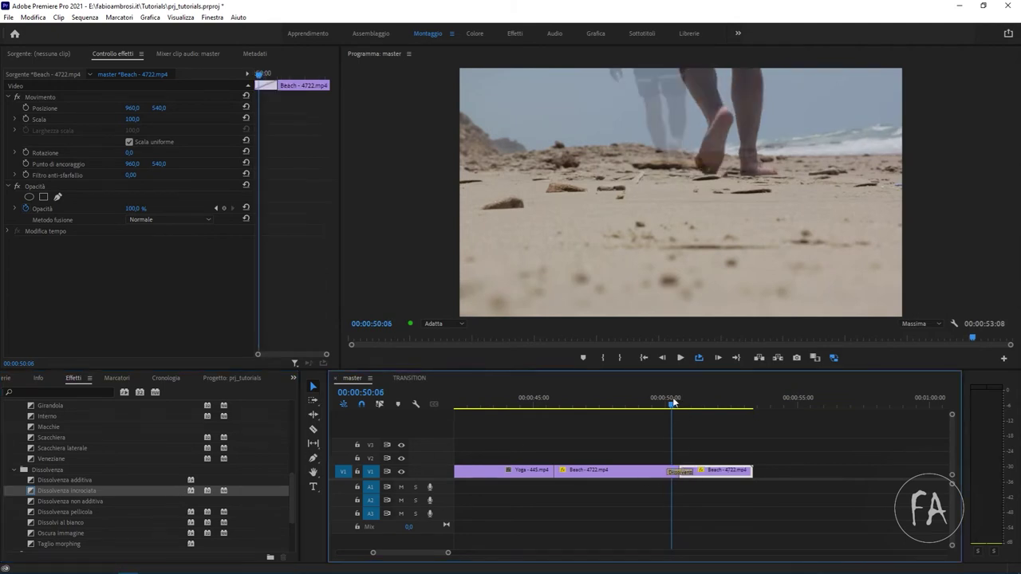
pyautogui.moveTo(672, 402)
pyautogui.mouseDown()
pyautogui.moveTo(693, 405)
pyautogui.moveTo(665, 405)
pyautogui.moveTo(682, 405)
pyautogui.mouseUp()
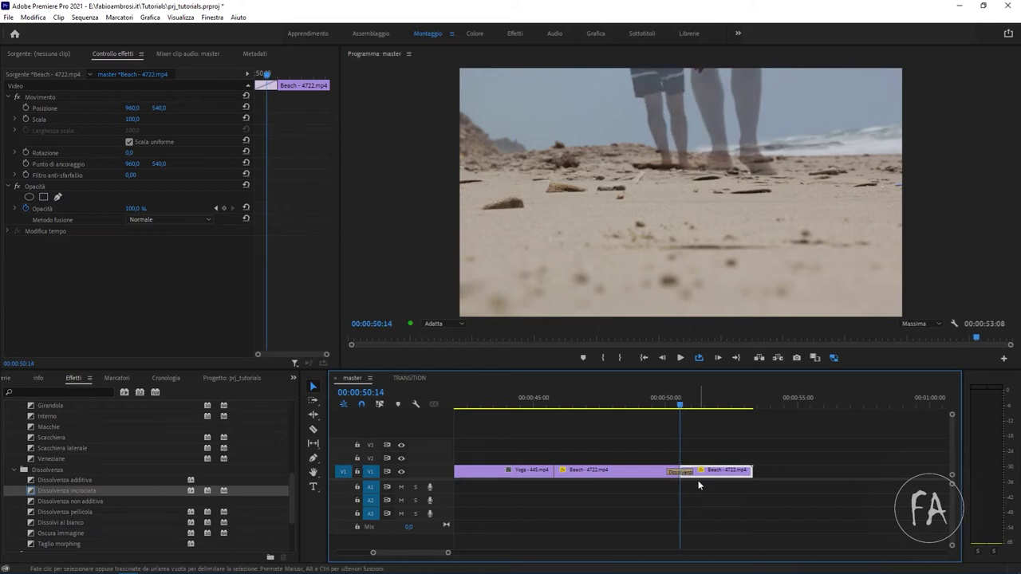
pyautogui.click(677, 472)
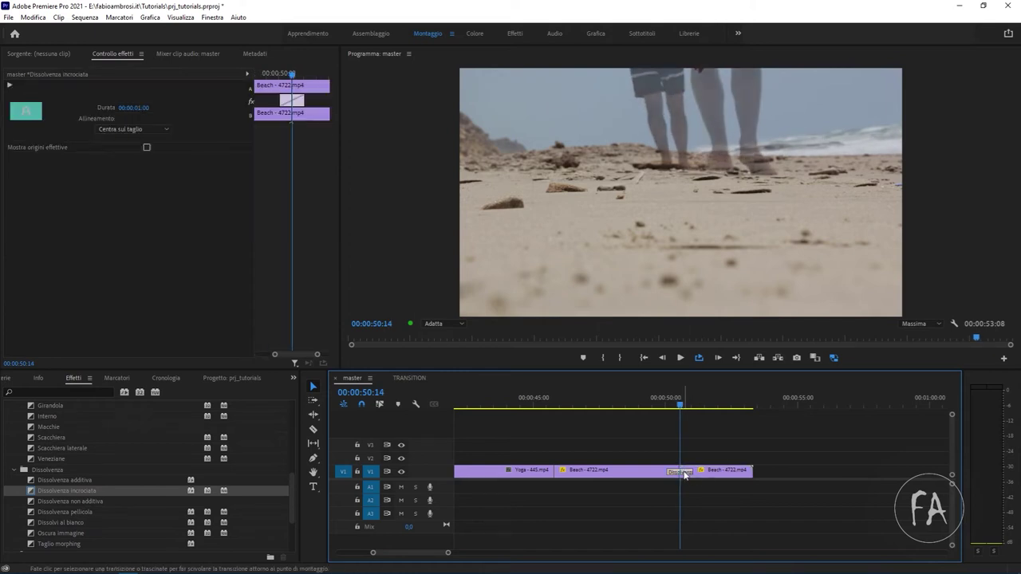
pyautogui.press('Delete')
pyautogui.moveTo(725, 475); pyautogui.dragTo(682, 480)
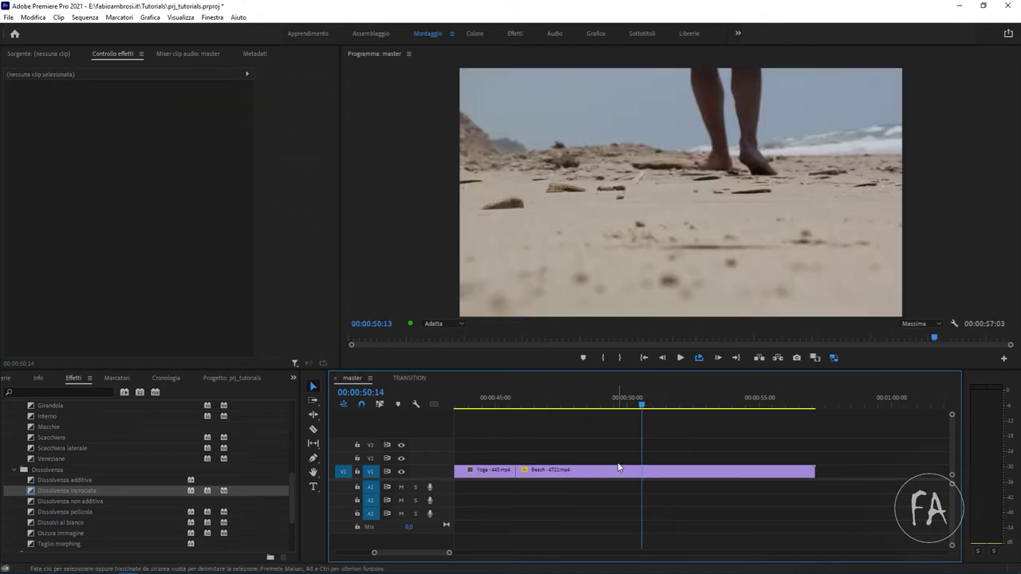
# Step: Split the Beach footage again, add a cross dissolve at the cut, then delete it
pyautogui.moveTo(654, 481); pyautogui.dragTo(655, 482)
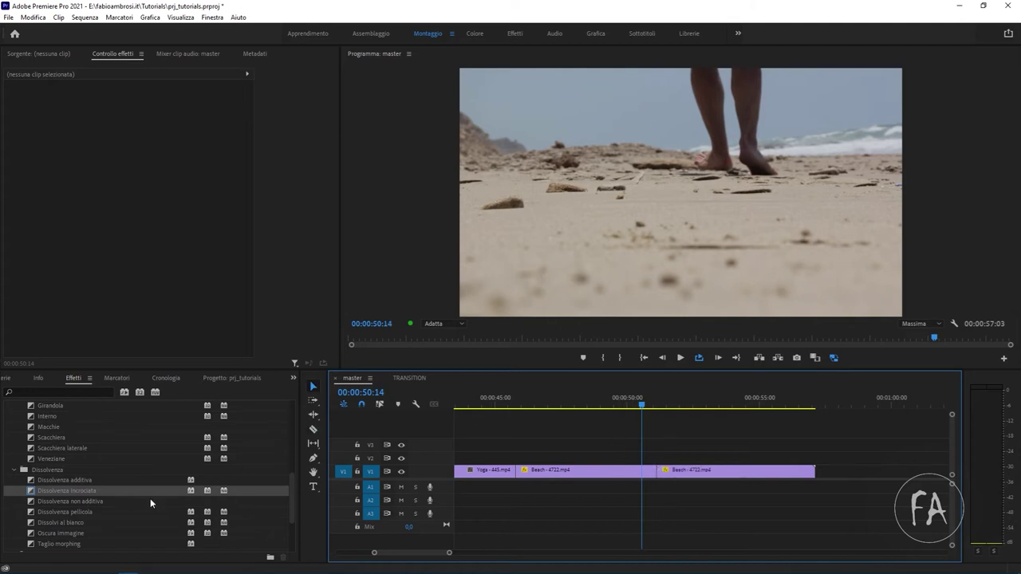
pyautogui.moveTo(150, 499); pyautogui.dragTo(655, 471)
pyautogui.moveTo(653, 403); pyautogui.dragTo(636, 404)
pyautogui.click(661, 473)
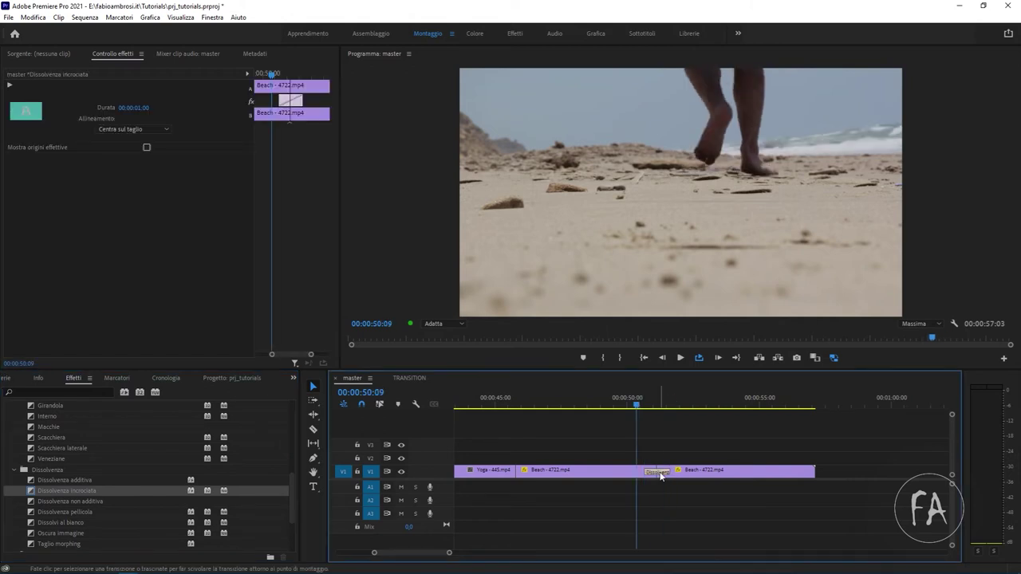
pyautogui.press('Delete')
# Step: Trim the second Beach clip's start and extend the first Beach clip to close the gap
pyautogui.click(662, 472)
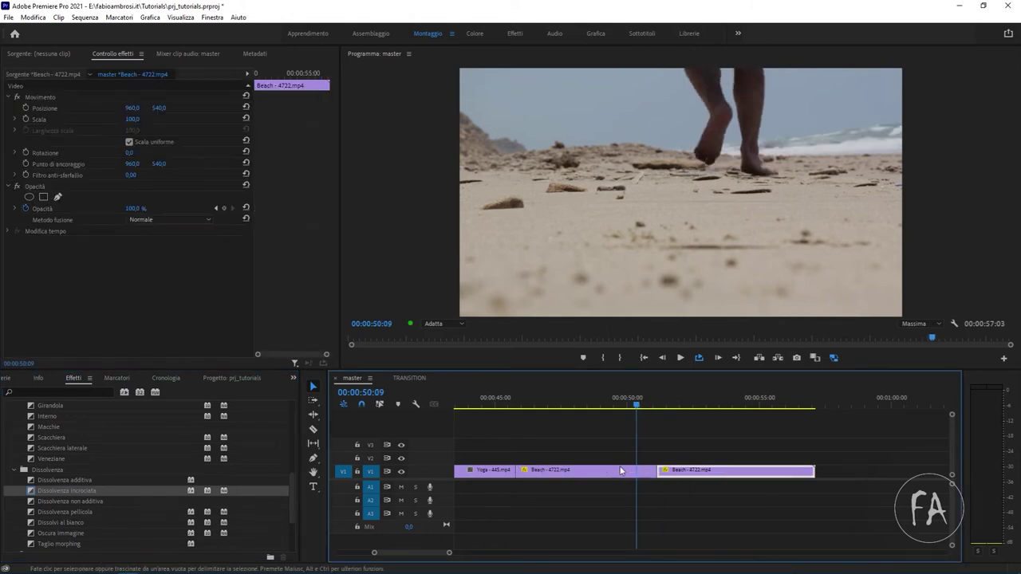
pyautogui.click(621, 470)
pyautogui.click(665, 470)
pyautogui.click(616, 472)
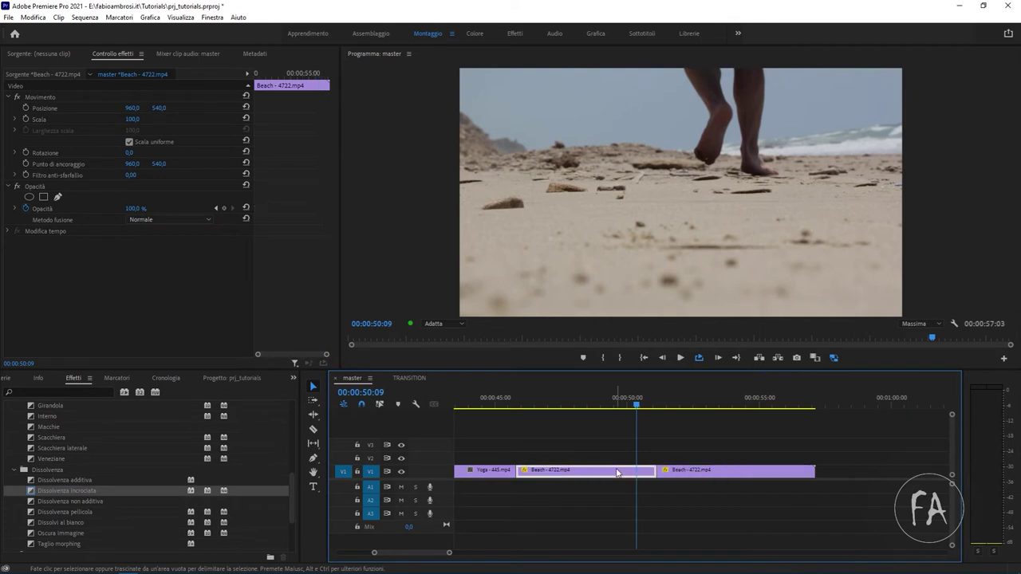
pyautogui.click(659, 471)
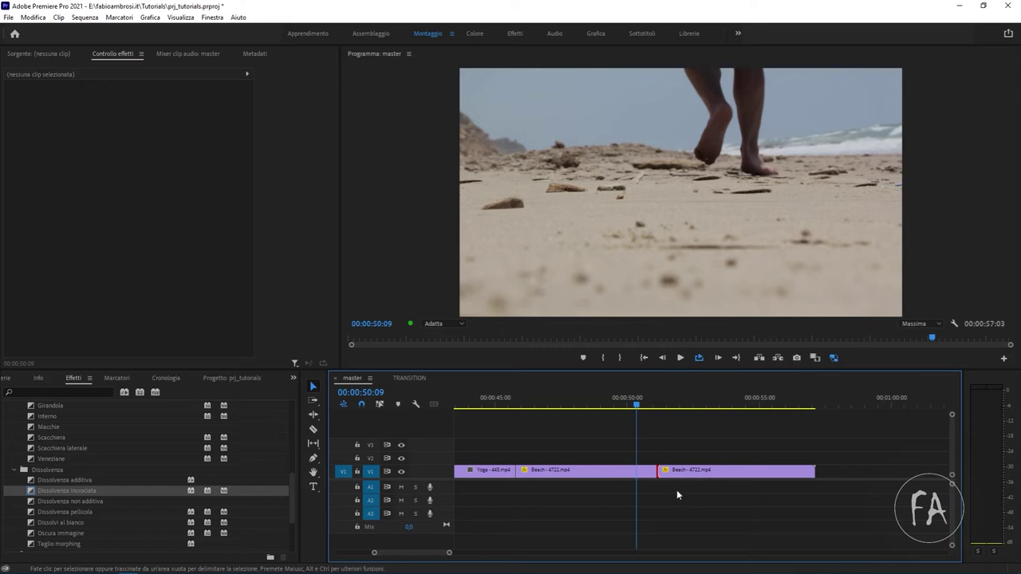
pyautogui.click(670, 474)
pyautogui.moveTo(659, 472)
pyautogui.mouseDown()
pyautogui.moveTo(670, 471)
pyautogui.moveTo(654, 486)
pyautogui.mouseUp()
pyautogui.click(664, 477)
# Step: Delete the Beach clips and use undo to leave one Beach clip after Yoga
pyautogui.press('Delete')
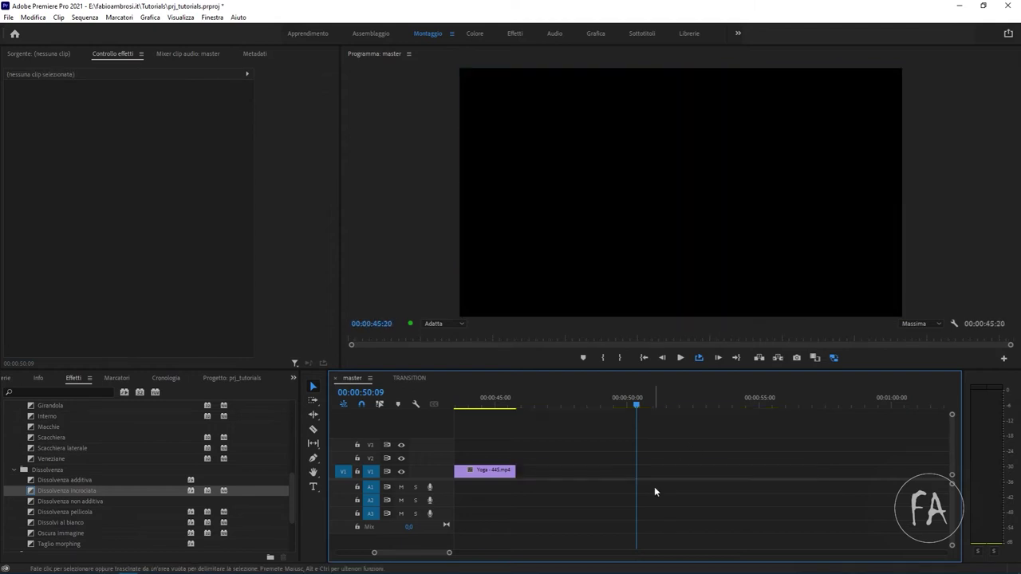
pyautogui.hotkey('ctrl', 'z')
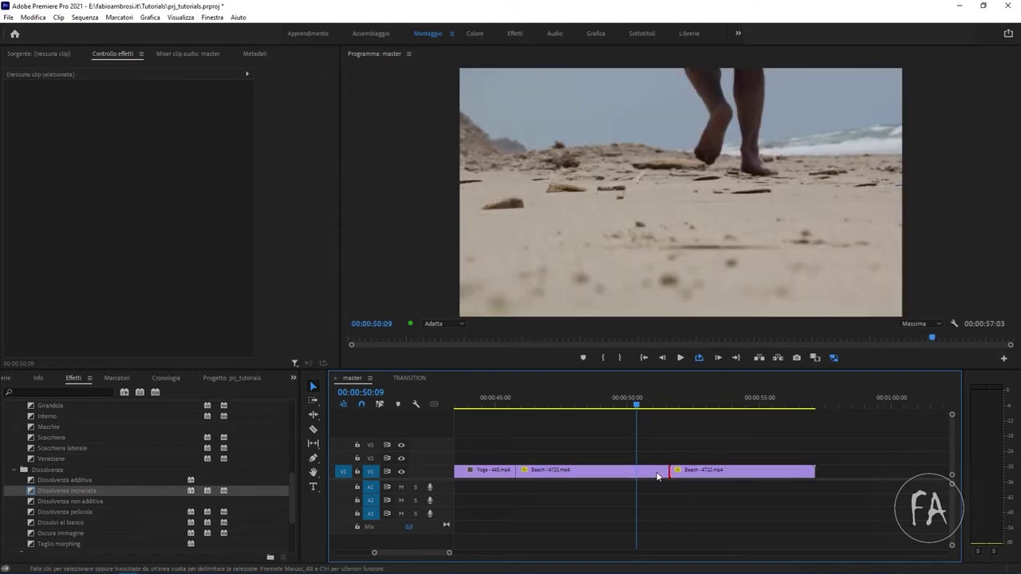
pyautogui.hotkey('ctrl', 'z')
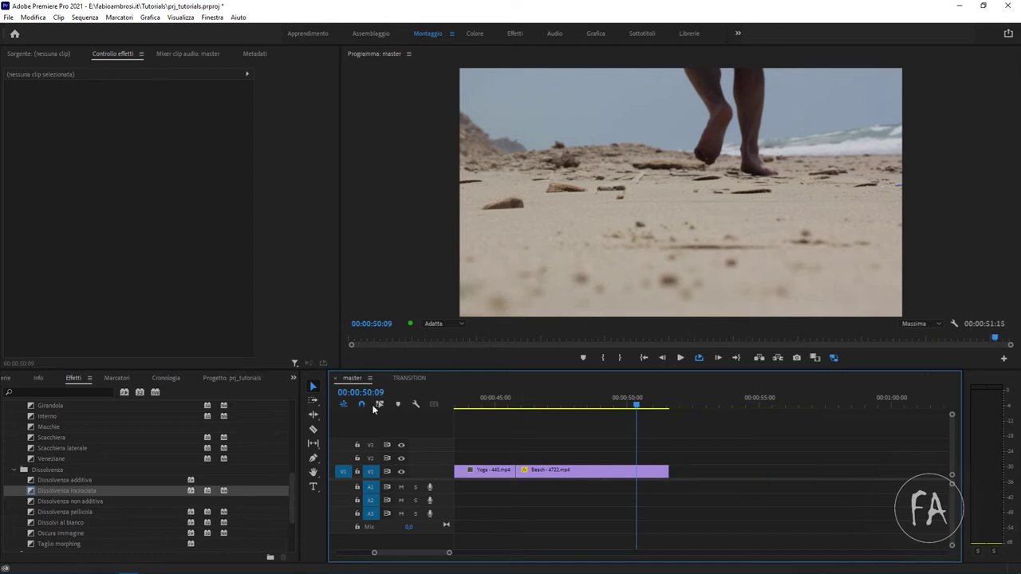
pyautogui.click(491, 404)
pyautogui.scroll(2, 475, 406)
# Step: Reposition Beach, extend Yoga up to it, and drop Dissolvenza incrociata on their cut
pyautogui.moveTo(657, 478); pyautogui.dragTo(691, 479)
pyautogui.moveTo(629, 477)
pyautogui.mouseDown()
pyautogui.moveTo(576, 471)
pyautogui.moveTo(593, 471)
pyautogui.mouseUp()
pyautogui.moveTo(651, 479); pyautogui.dragTo(839, 462)
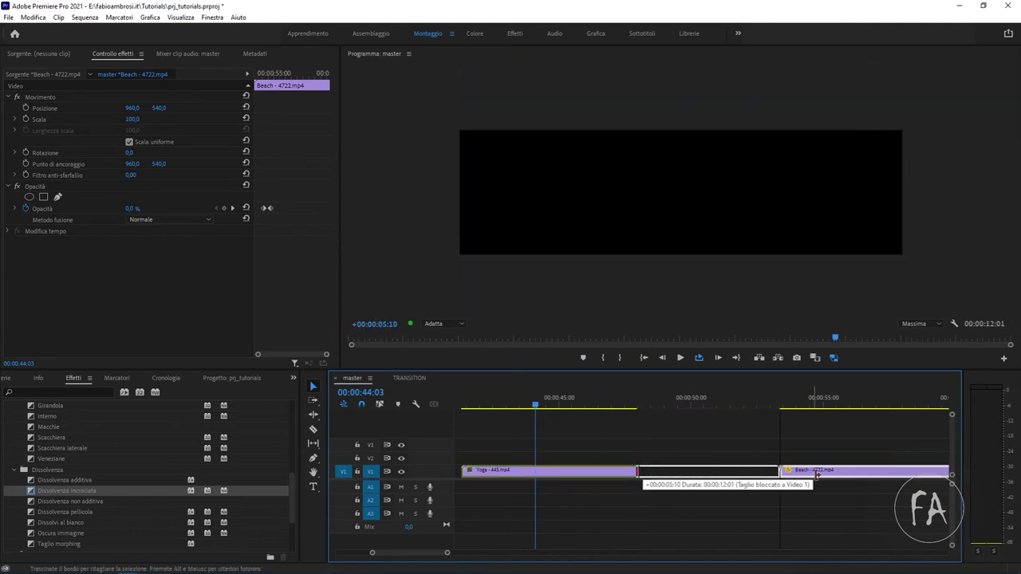
pyautogui.moveTo(780, 471); pyautogui.dragTo(896, 471)
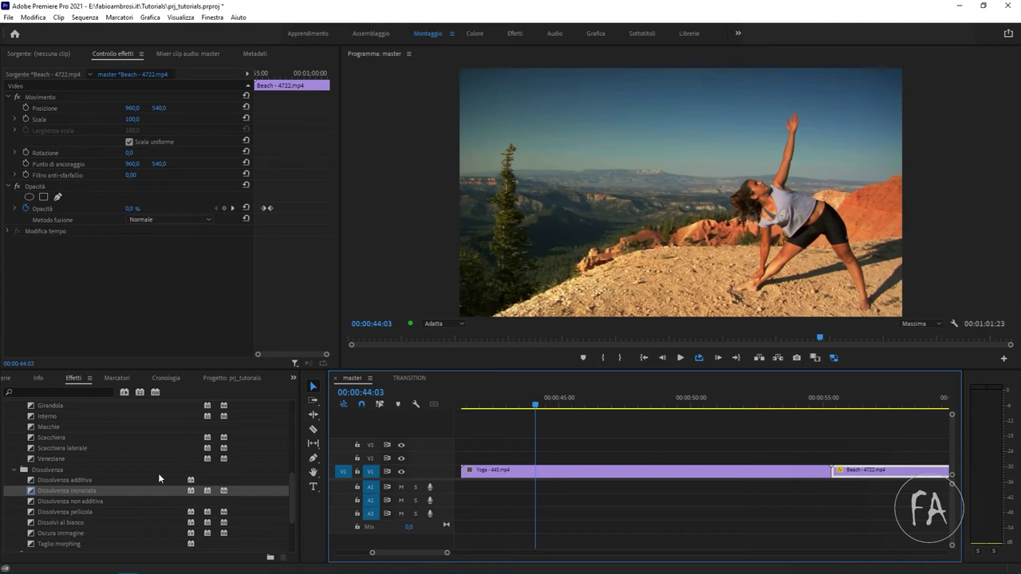
pyautogui.moveTo(89, 490); pyautogui.dragTo(835, 478)
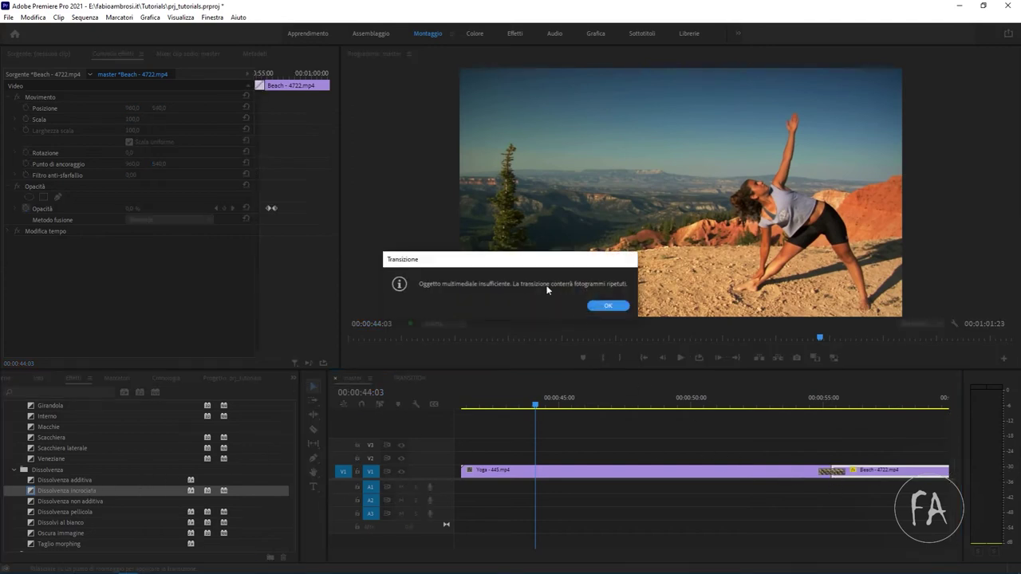
# Step: Dismiss the insufficient-media warning, play through the dissolve, and select it to view its settings
pyautogui.click(616, 305)
pyautogui.moveTo(820, 405); pyautogui.dragTo(792, 405)
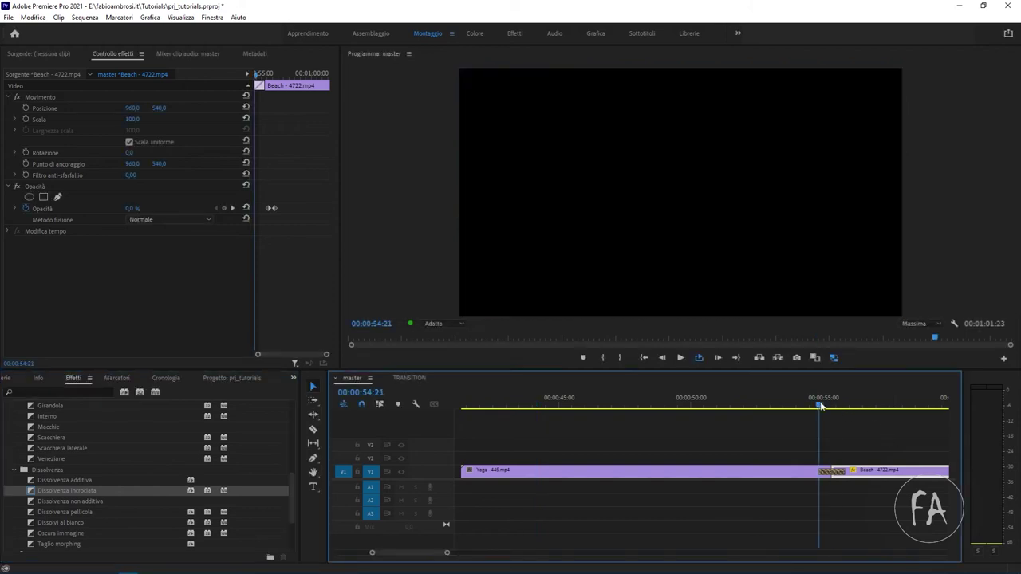
pyautogui.press('space')
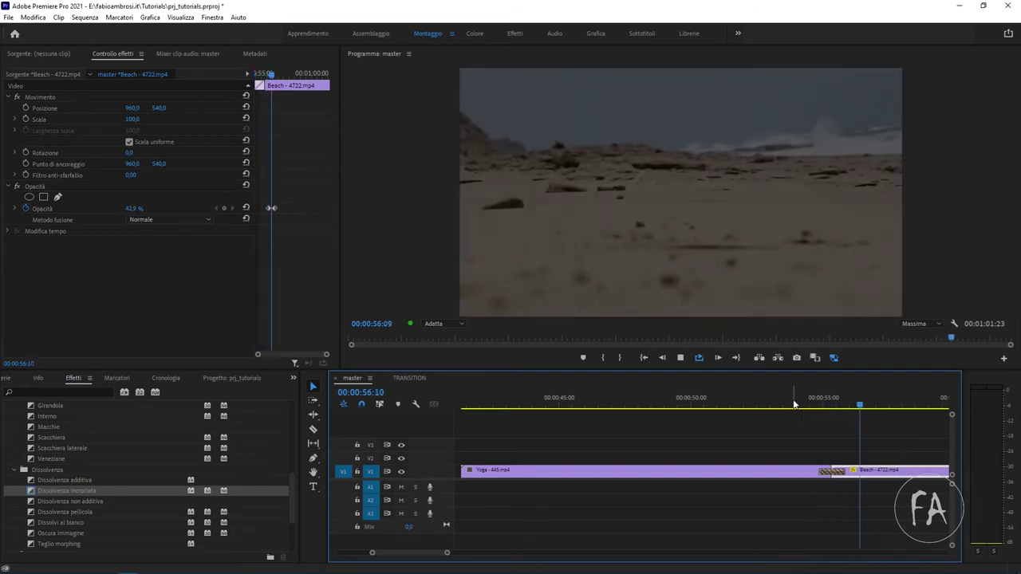
pyautogui.press('space')
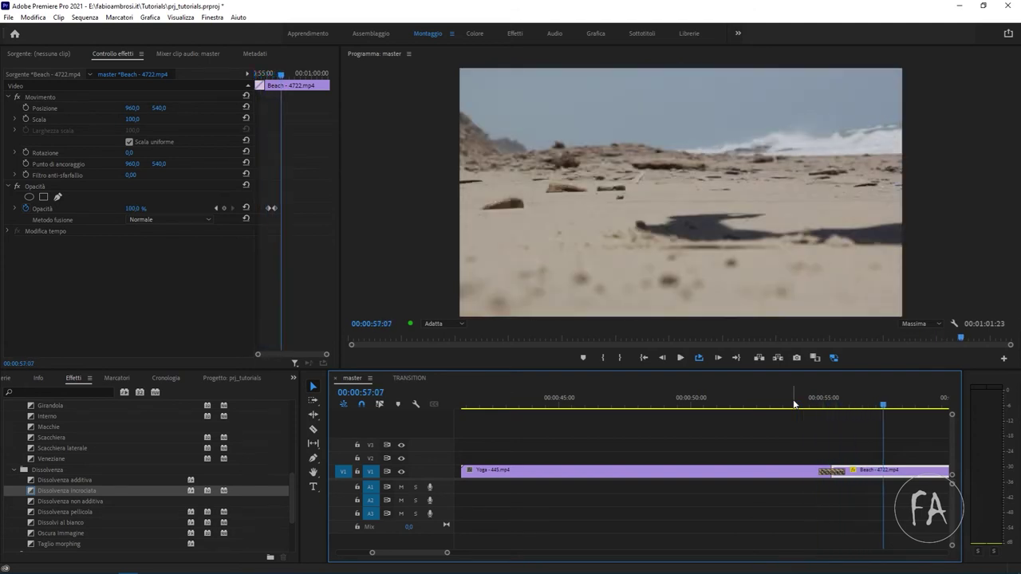
pyautogui.click(838, 472)
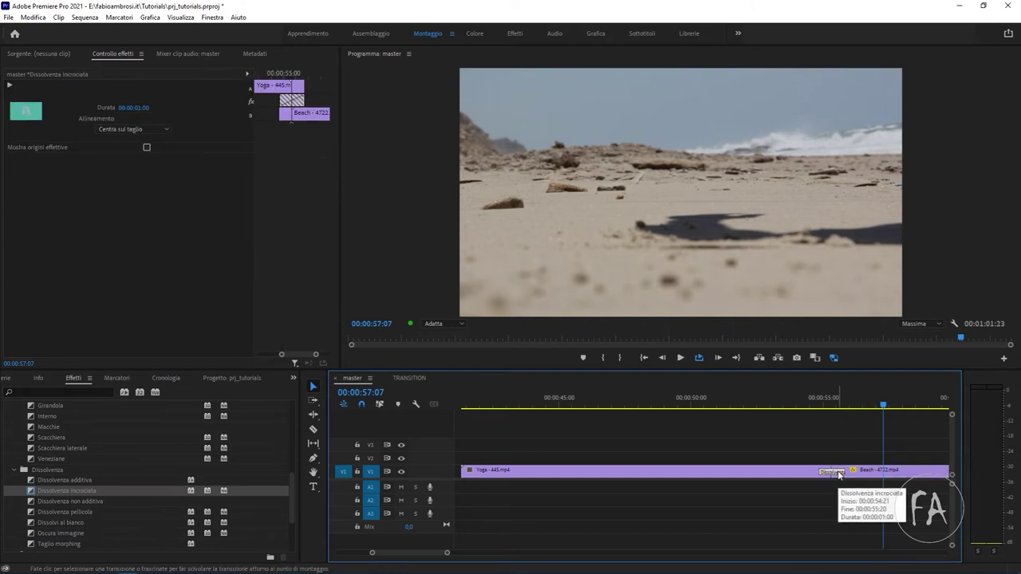
# Step: Drag the Beach clip onto V2 over Yoga's tail and check the fade at 53:11
pyautogui.moveTo(851, 464); pyautogui.dragTo(732, 451)
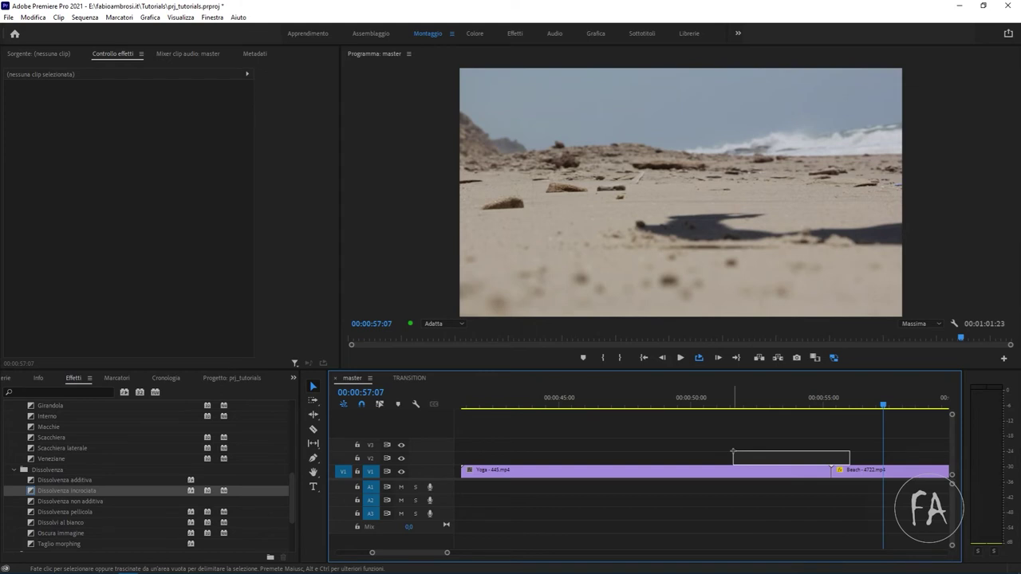
pyautogui.moveTo(859, 473)
pyautogui.mouseDown()
pyautogui.moveTo(773, 447)
pyautogui.moveTo(825, 462)
pyautogui.mouseUp()
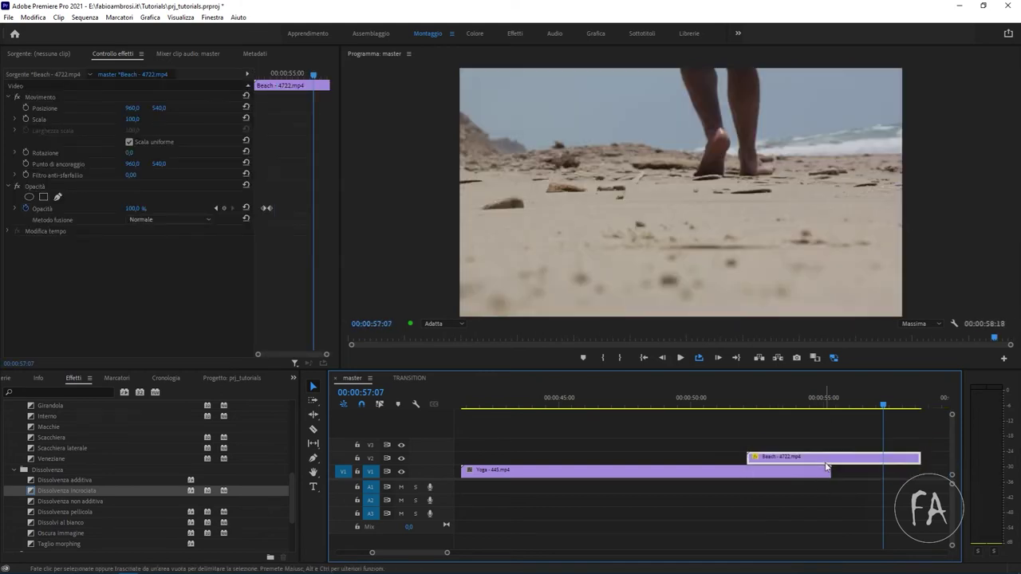
pyautogui.click(780, 403)
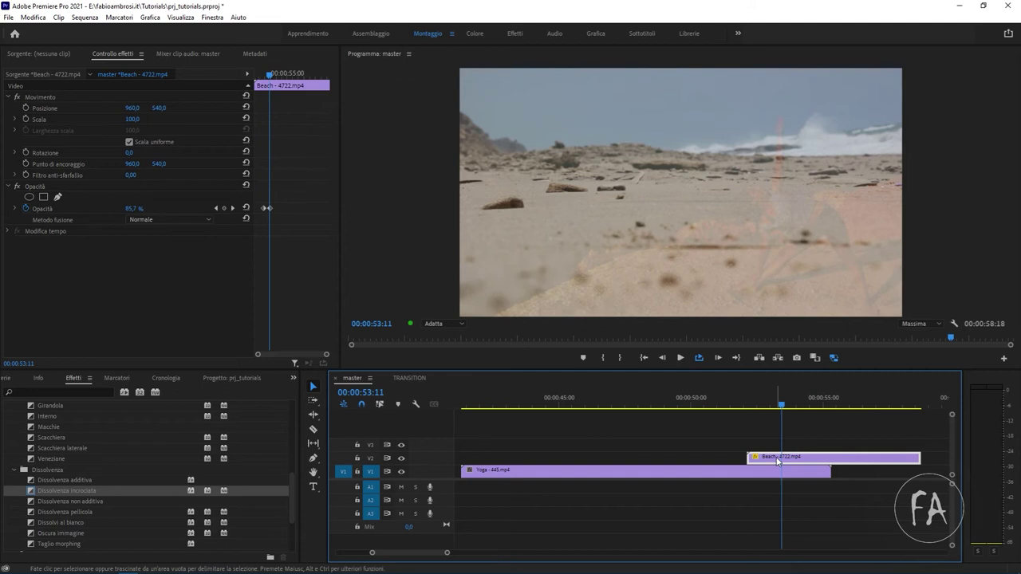
# Step: Scrub through the Beach clip's fade-in and delete one of its opacity keyframes
pyautogui.click(753, 406)
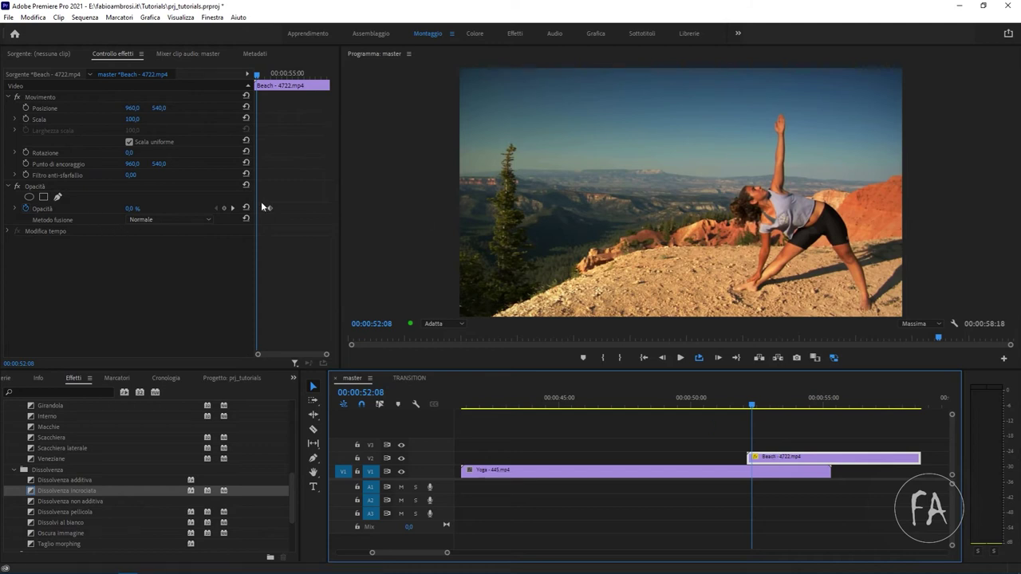
pyautogui.moveTo(286, 200); pyautogui.dragTo(248, 221)
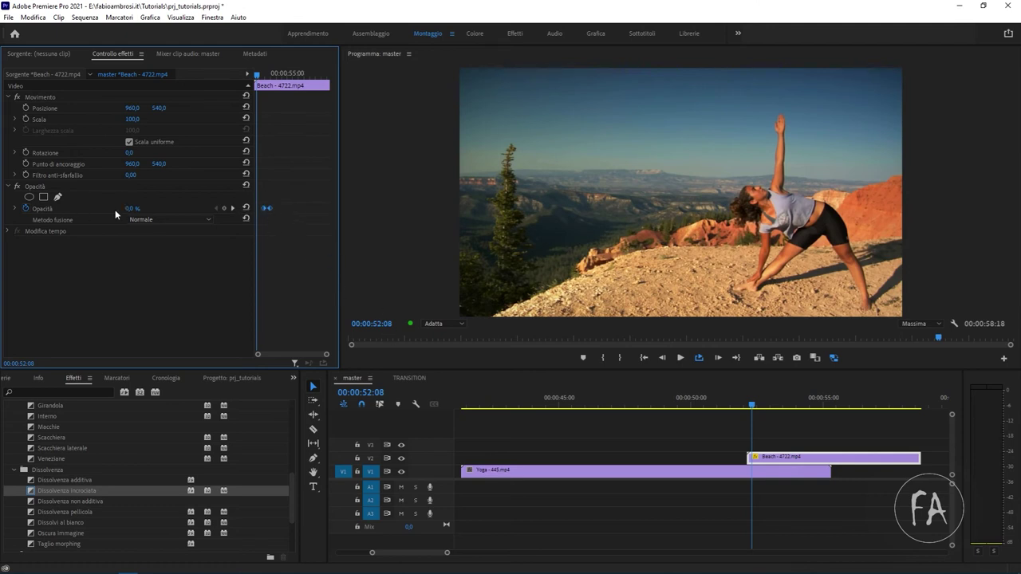
pyautogui.click(771, 471)
pyautogui.moveTo(751, 403); pyautogui.dragTo(794, 405)
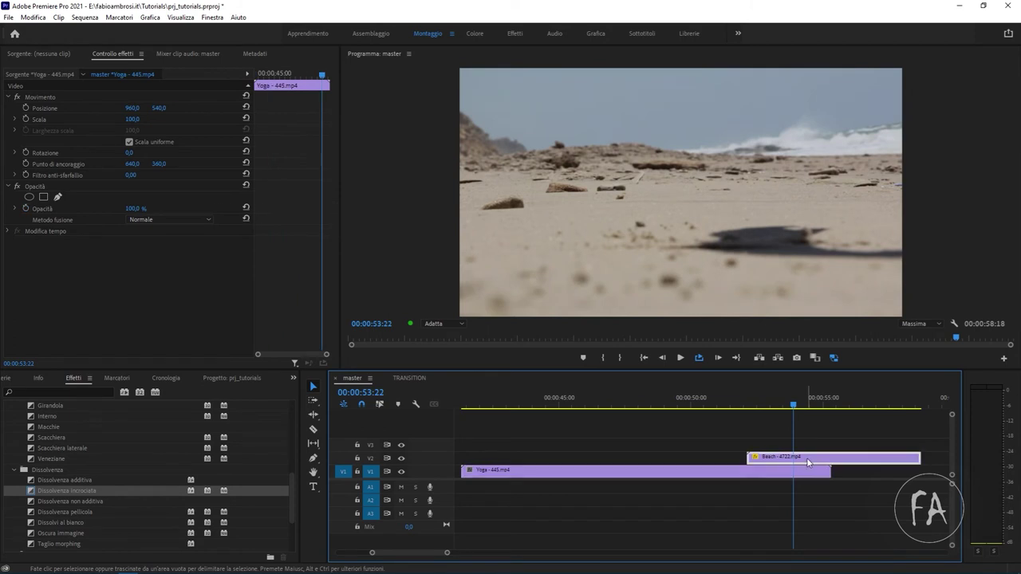
pyautogui.click(762, 405)
pyautogui.moveTo(762, 405); pyautogui.dragTo(779, 405)
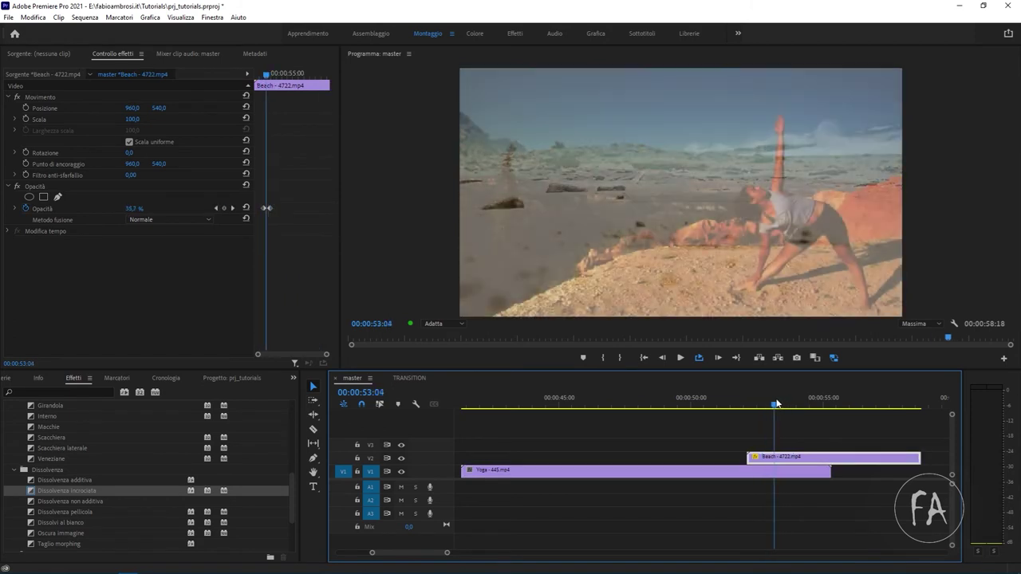
pyautogui.moveTo(309, 182); pyautogui.dragTo(270, 225)
pyautogui.press('Delete')
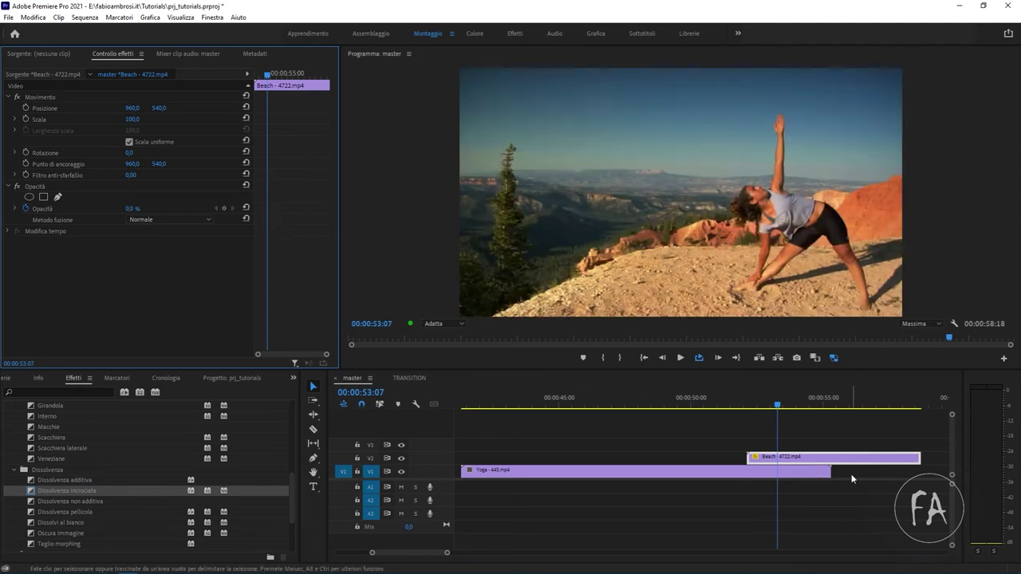
# Step: Trim Yoga's end back to Beach's start, play the new cut, then zoom out
pyautogui.moveTo(832, 472); pyautogui.dragTo(755, 474)
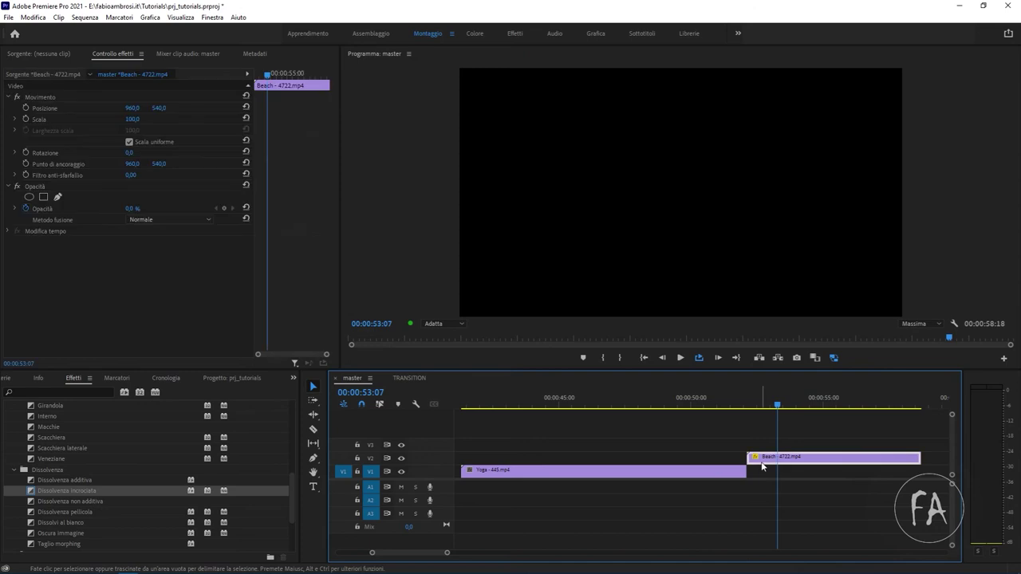
pyautogui.hotkey('ctrl', 'z')
pyautogui.hotkey('ctrl', 'z')
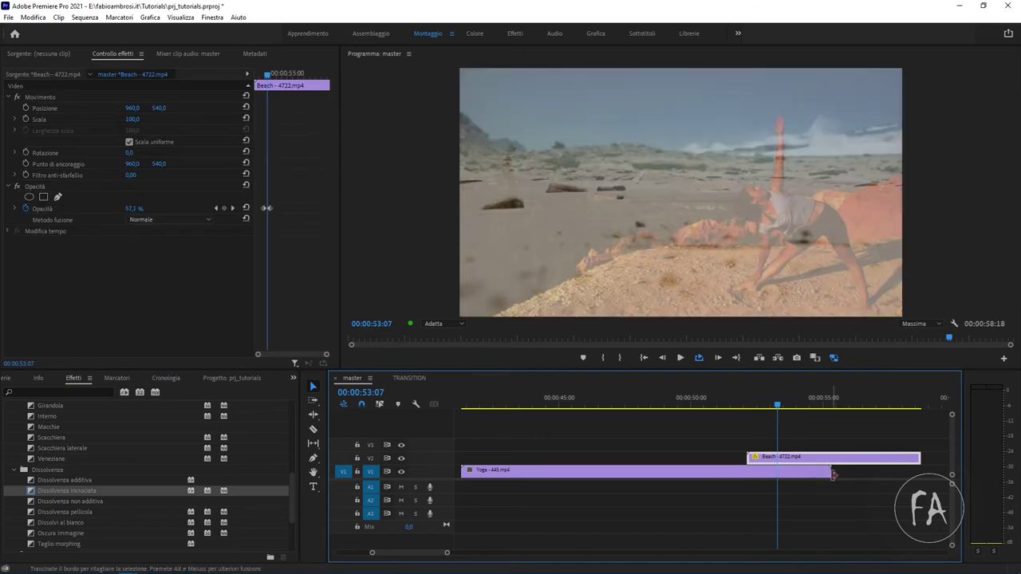
pyautogui.moveTo(833, 474); pyautogui.dragTo(747, 474)
pyautogui.click(728, 401)
pyautogui.press('space')
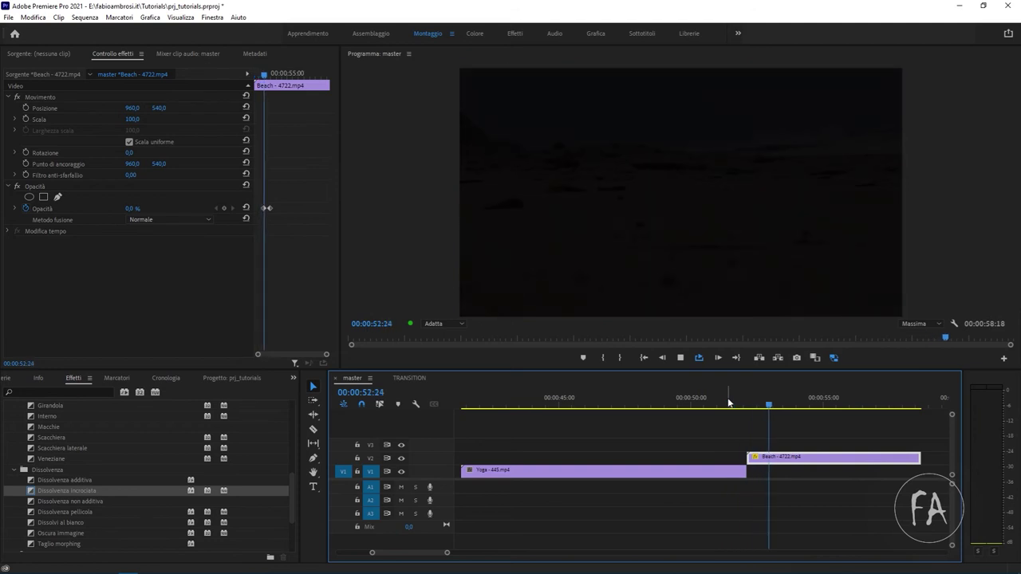
pyautogui.press('space')
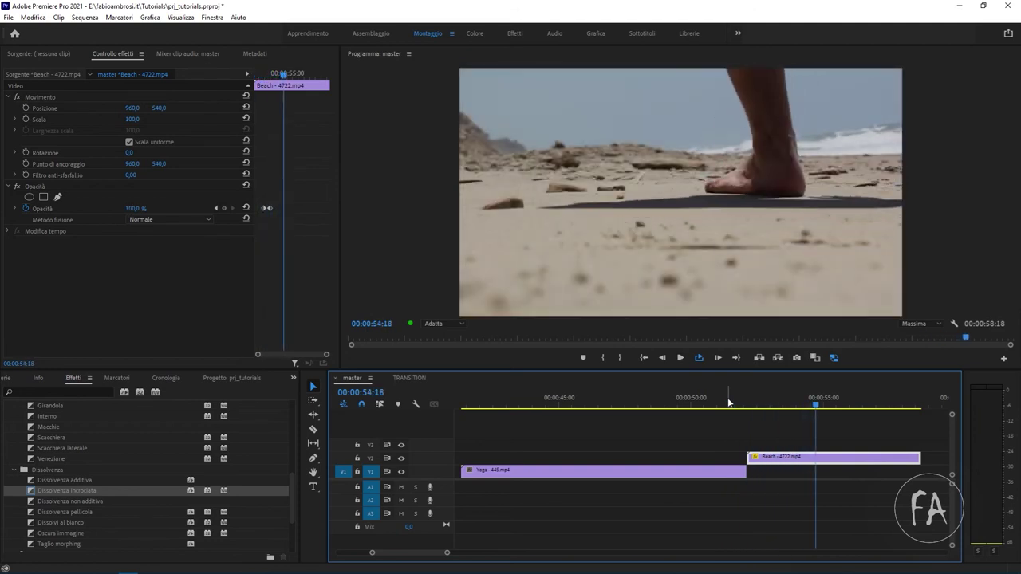
pyautogui.press('-')
pyautogui.press('-')
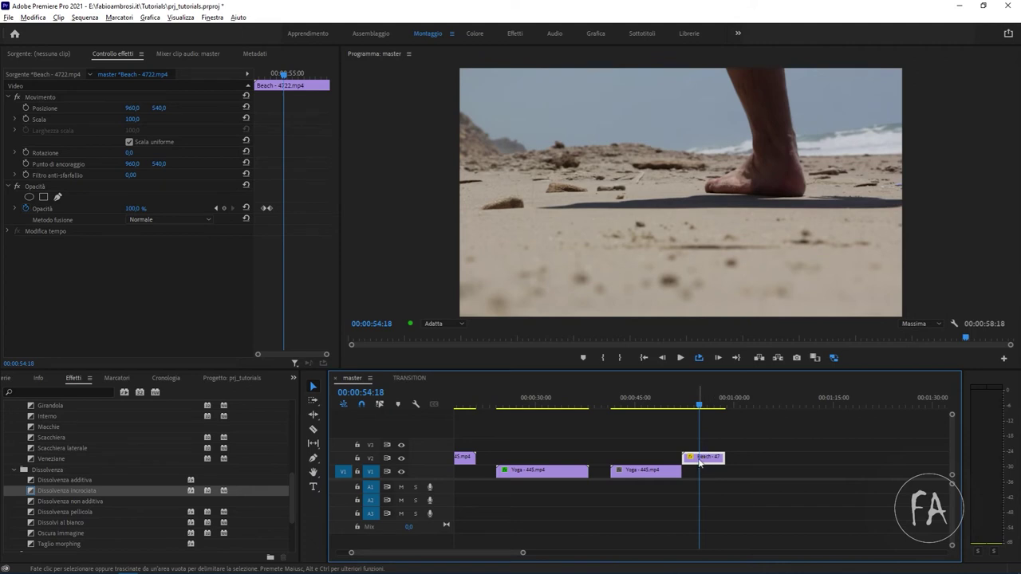
pyautogui.press('alt')
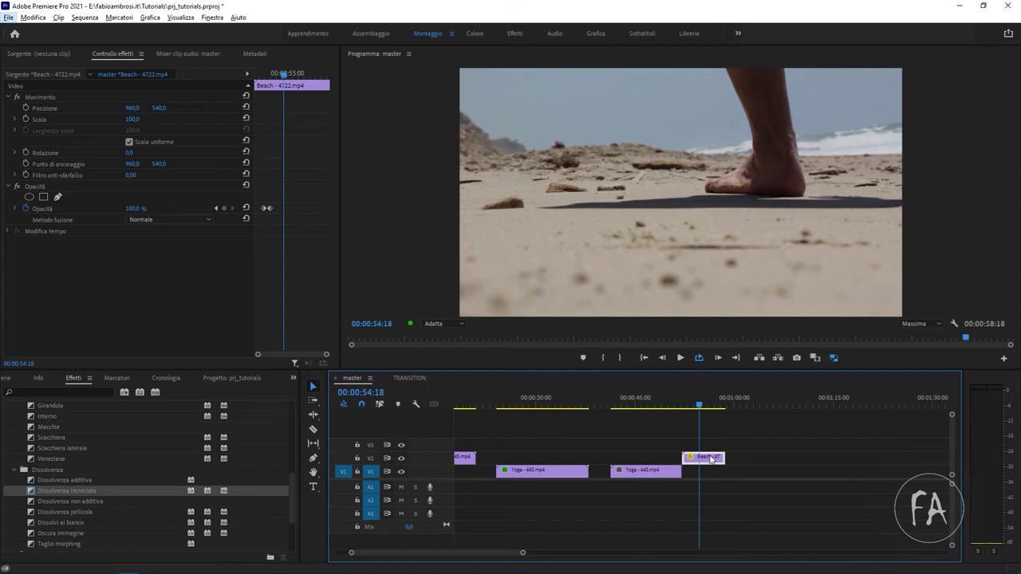
pyautogui.press('v')
# Step: From the Progetto bin, place Yoga - 445.mp4 then Beach - 4722.mp4 end to end on V1
pyautogui.click(772, 453)
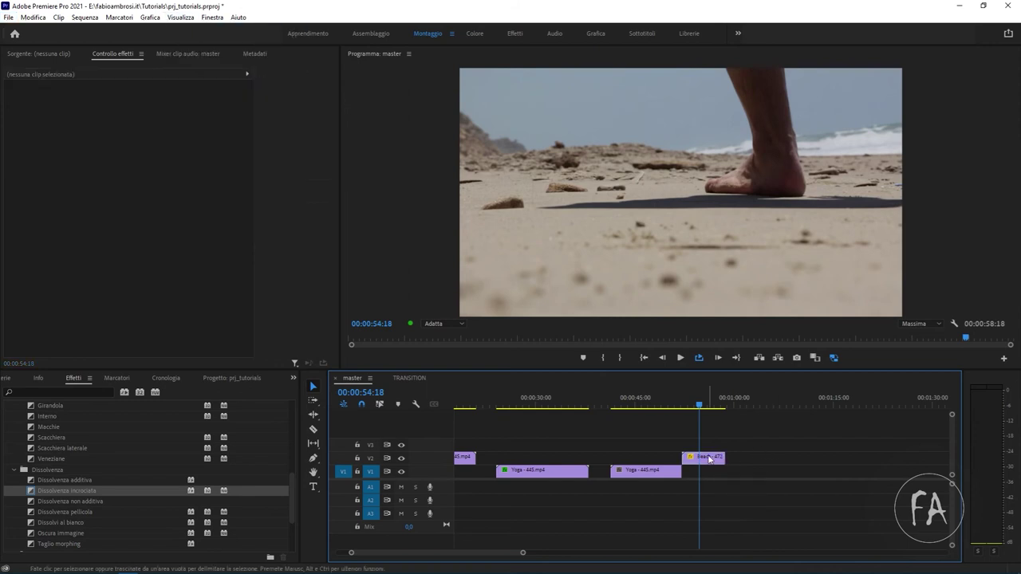
pyautogui.click(292, 379)
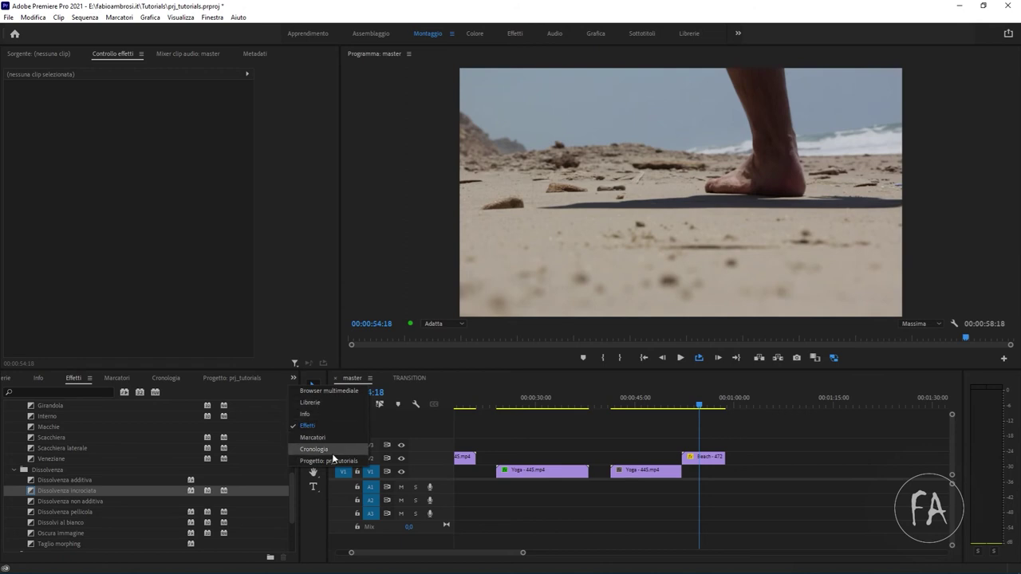
pyautogui.click(335, 461)
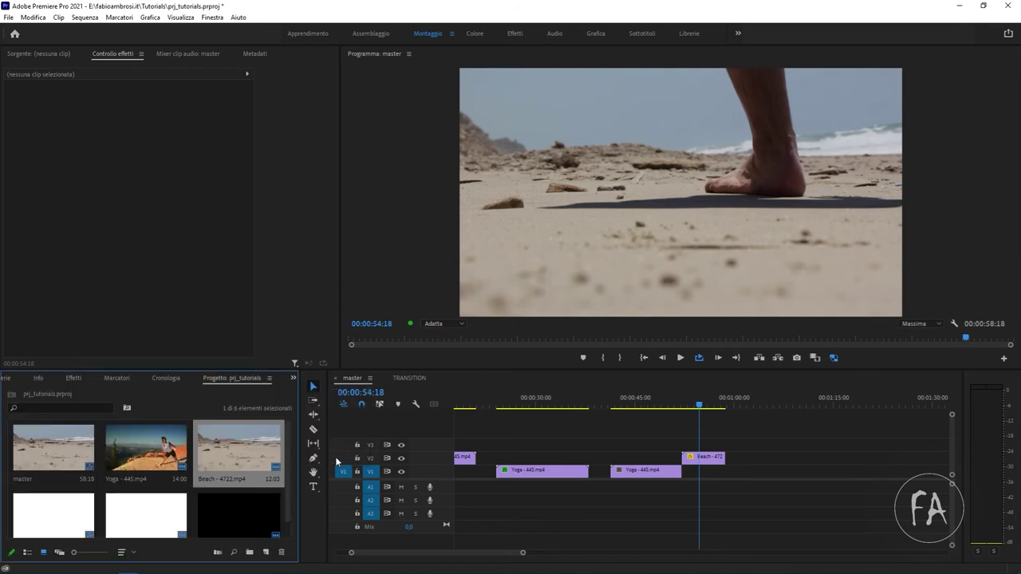
pyautogui.moveTo(156, 450); pyautogui.dragTo(790, 475)
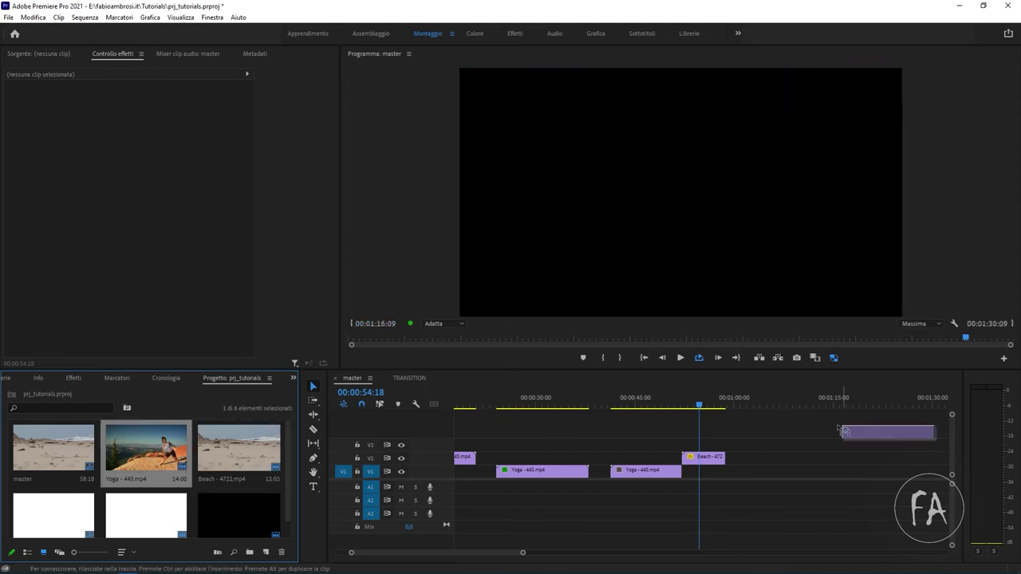
pyautogui.moveTo(239, 447)
pyautogui.mouseDown()
pyautogui.moveTo(880, 421)
pyautogui.moveTo(863, 477)
pyautogui.mouseUp()
# Step: Zoom in on the new Yoga–Beach cut and lift the Yoga clip up to V2
pyautogui.click(850, 407)
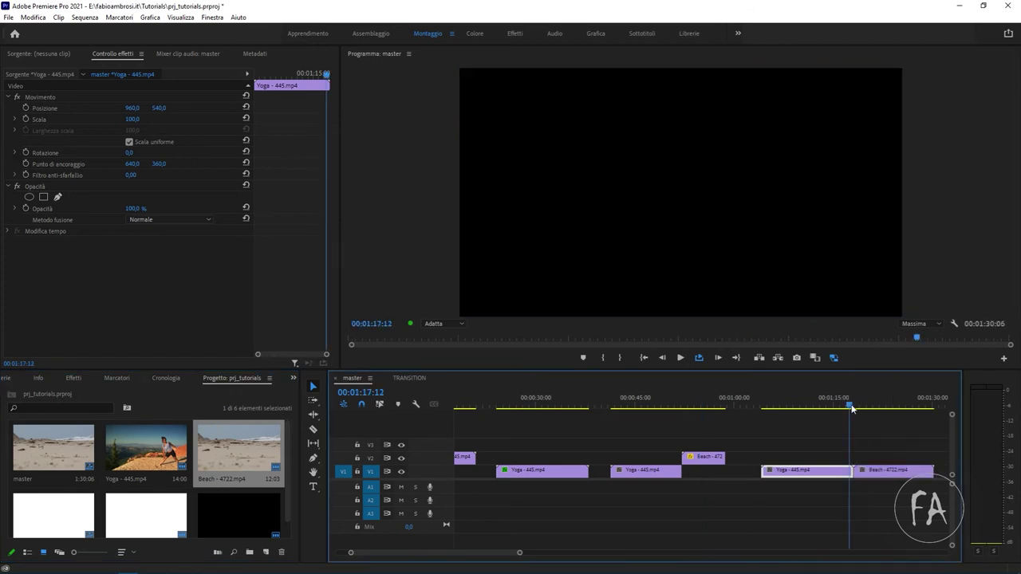
pyautogui.press('=')
pyautogui.press('=')
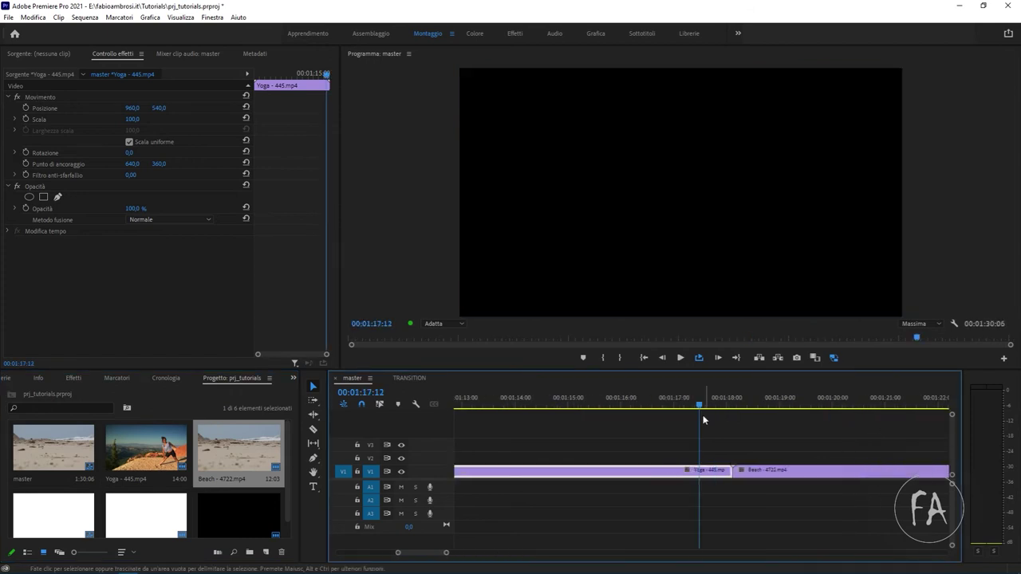
pyautogui.moveTo(753, 409); pyautogui.dragTo(656, 409)
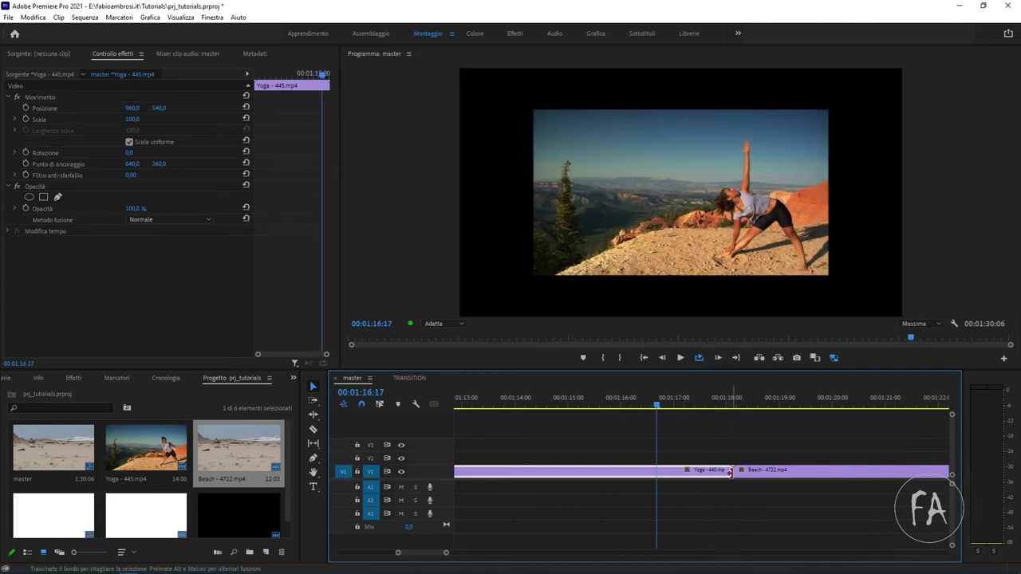
pyautogui.click(742, 453)
pyautogui.click(717, 471)
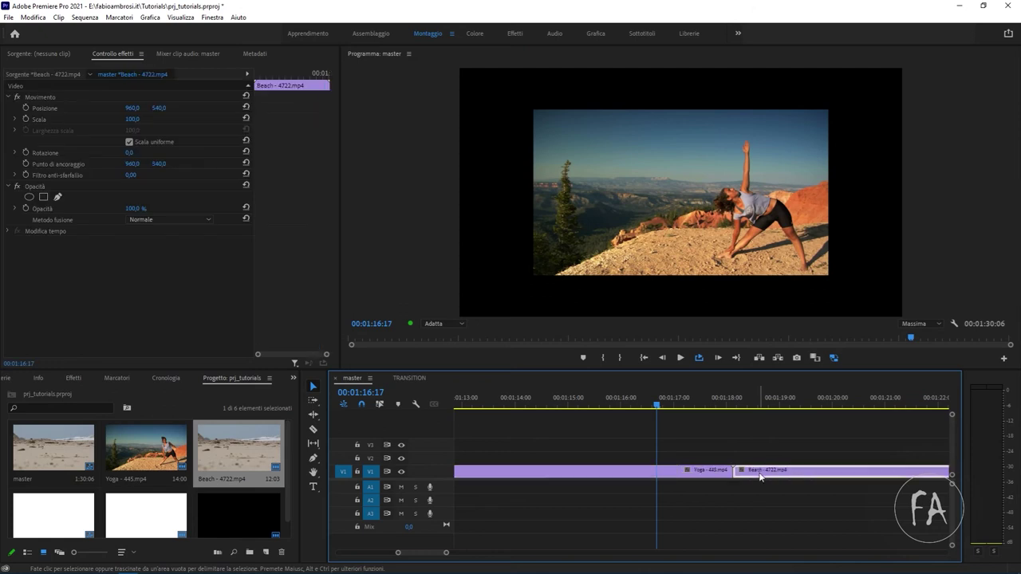
pyautogui.moveTo(697, 471); pyautogui.dragTo(697, 458)
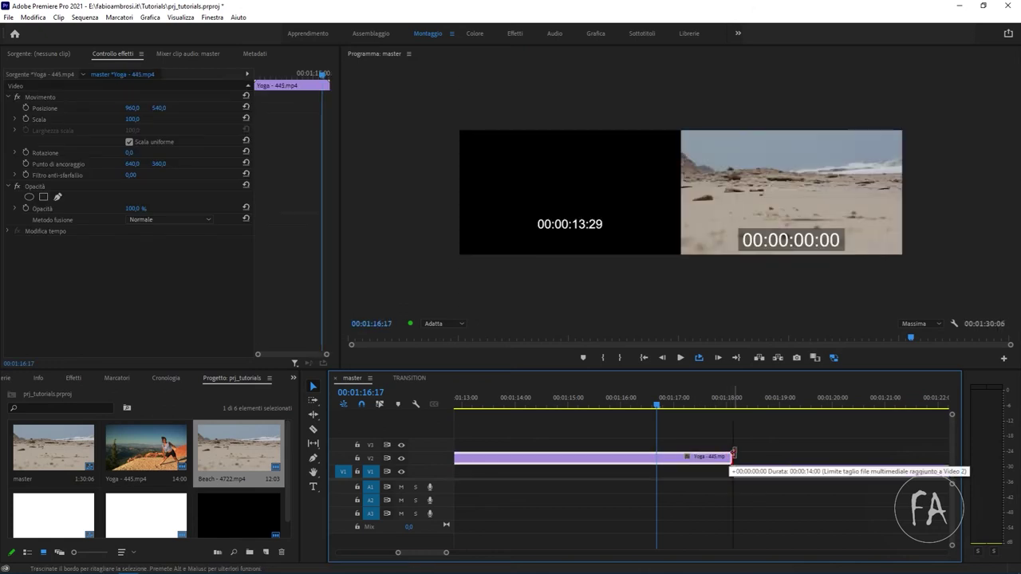
# Step: Slide Beach earlier on V1 and drop Yoga back onto V1 butted against it
pyautogui.click(750, 470)
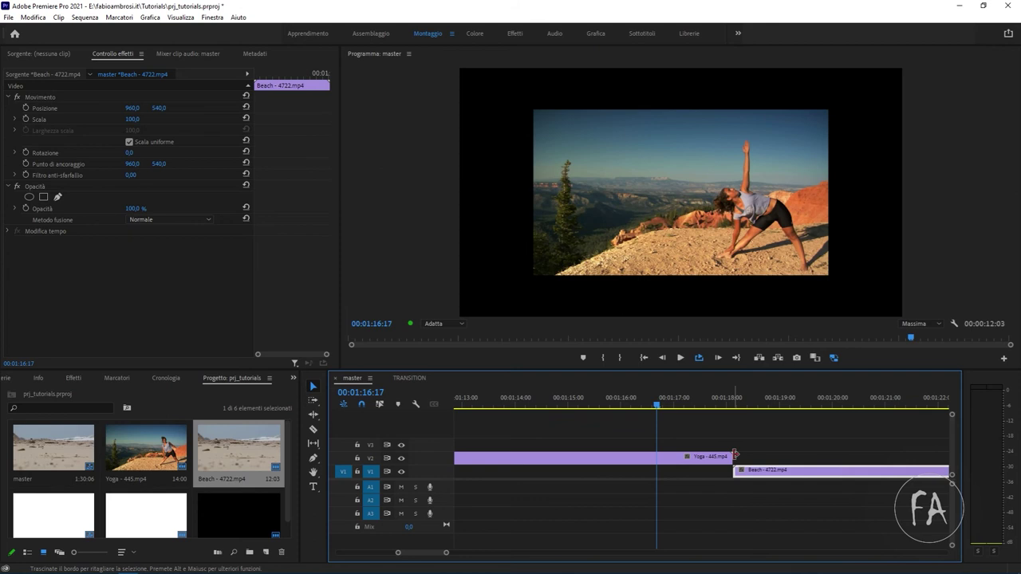
pyautogui.click(698, 458)
pyautogui.click(761, 476)
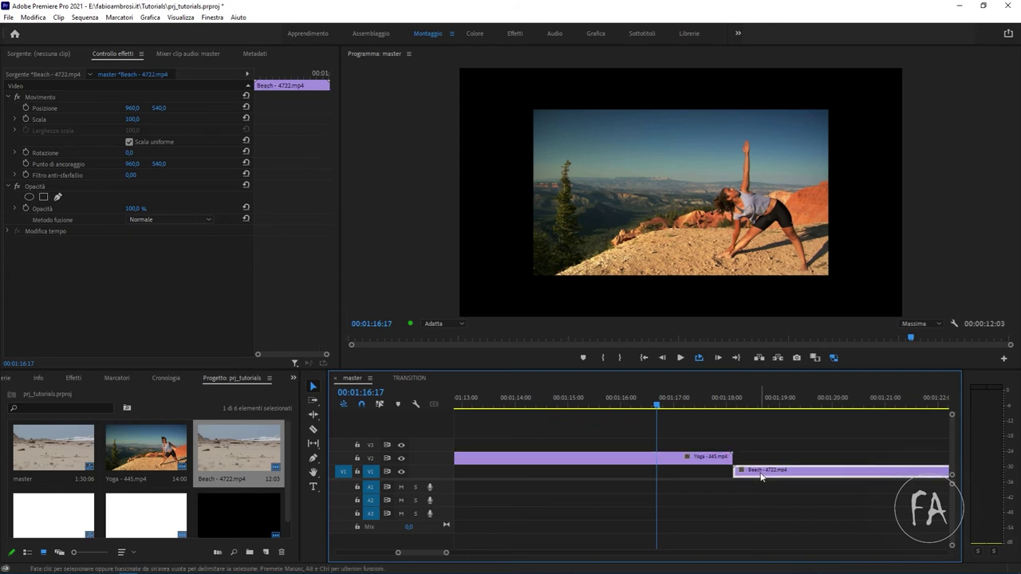
pyautogui.moveTo(760, 477); pyautogui.dragTo(698, 472)
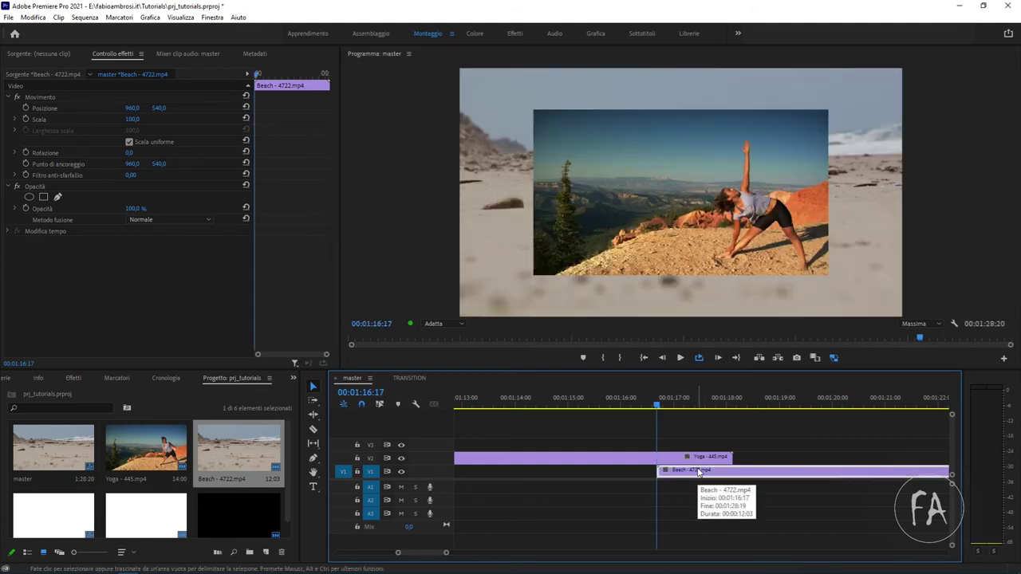
pyautogui.moveTo(631, 457); pyautogui.dragTo(628, 472)
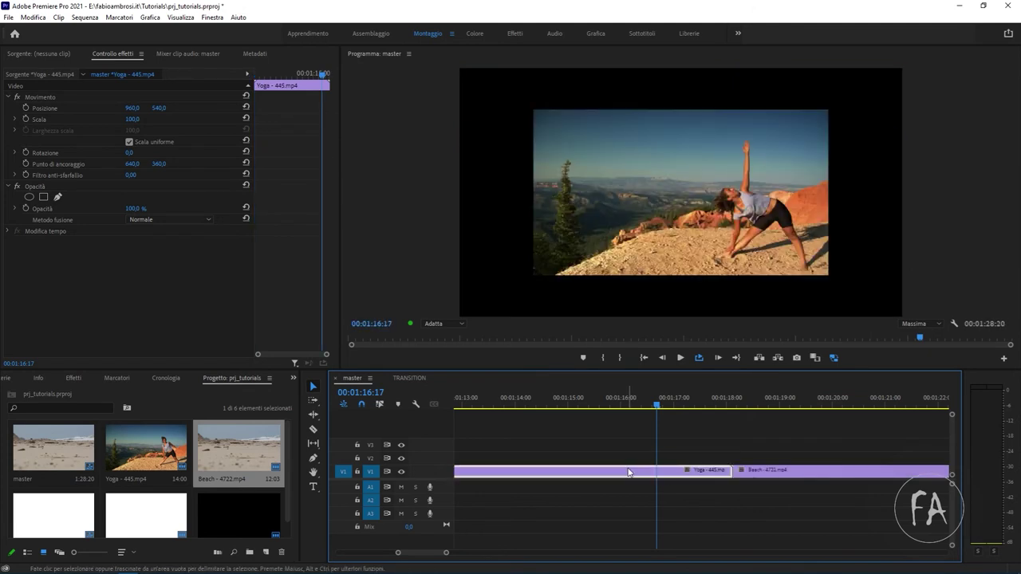
pyautogui.click(778, 471)
pyautogui.click(654, 476)
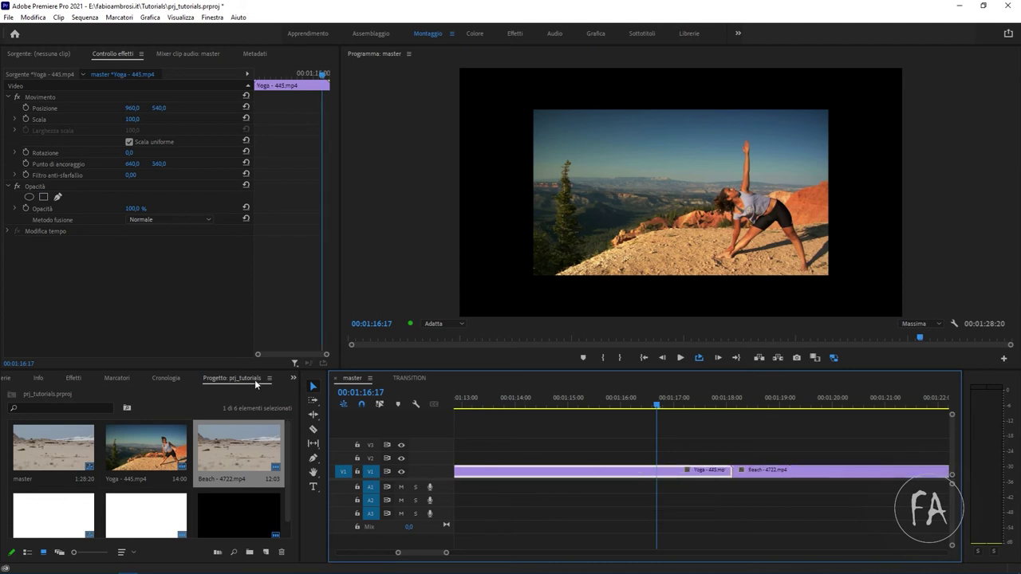
# Step: From Effetti, drop Dissolvenza incrociata on the Yoga–Beach cut and try sliding it right
pyautogui.click(293, 378)
pyautogui.click(327, 426)
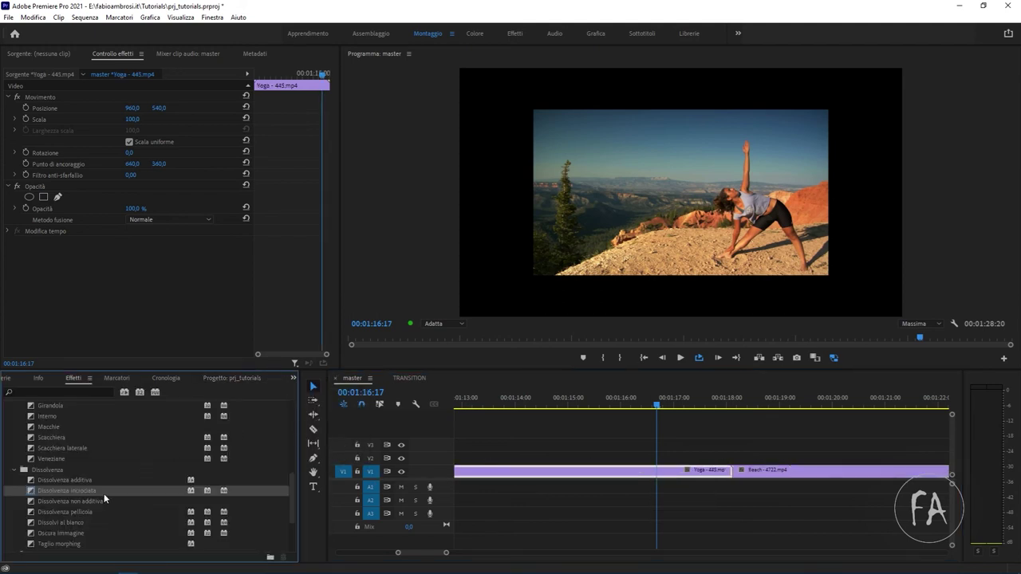
pyautogui.moveTo(266, 445); pyautogui.dragTo(724, 476)
pyautogui.click(724, 475)
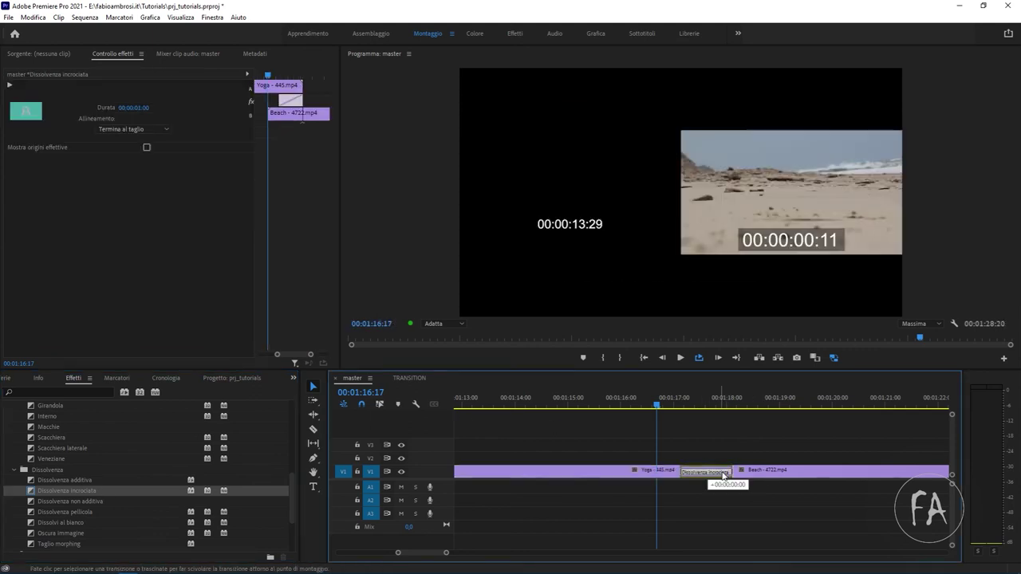
pyautogui.click(724, 475)
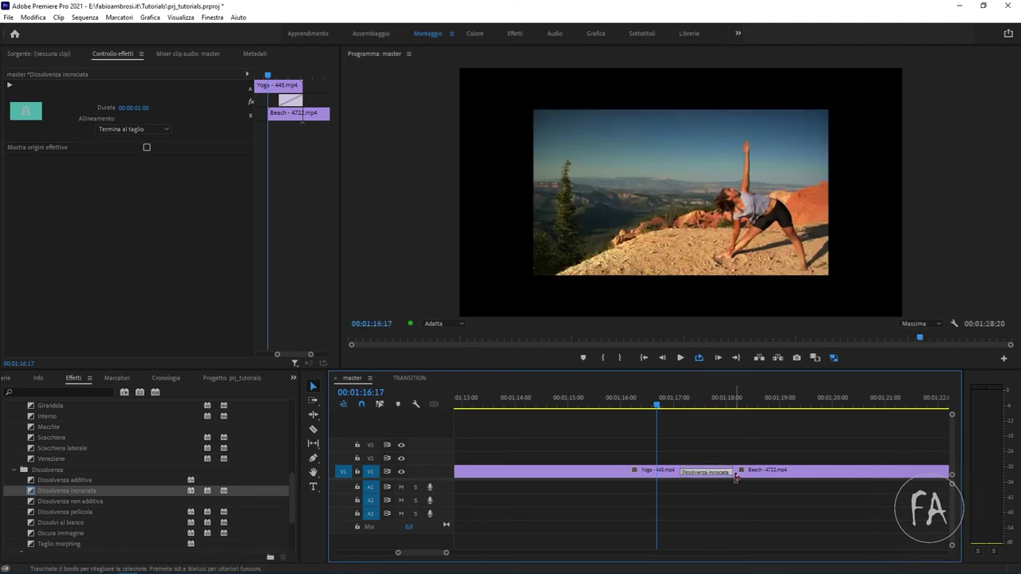
pyautogui.click(736, 476)
pyautogui.click(723, 472)
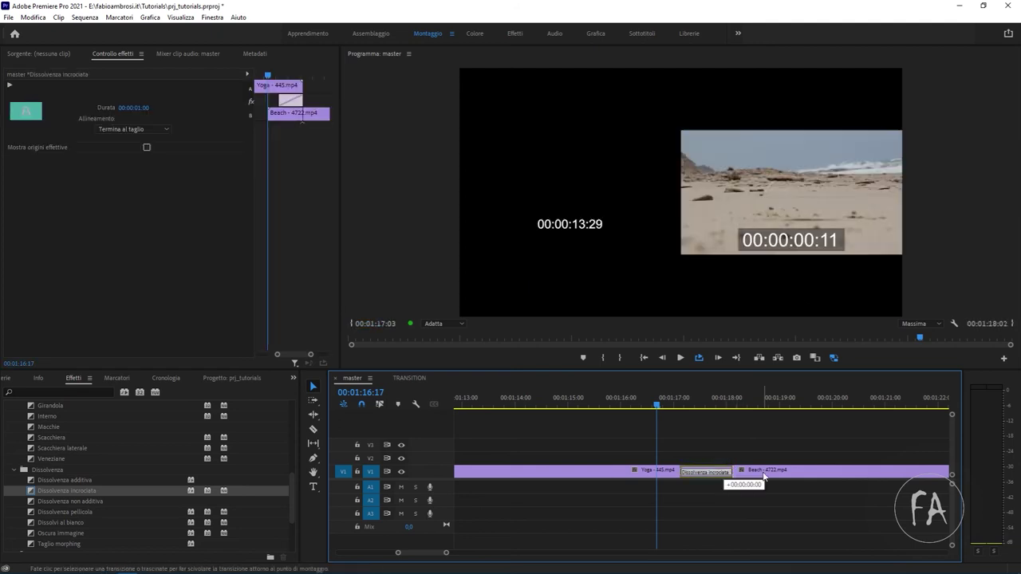
pyautogui.moveTo(720, 473); pyautogui.dragTo(749, 477)
# Step: Try adding a cross-dissolve to the Yoga clip's lone end, then cancel it
pyautogui.click(749, 477)
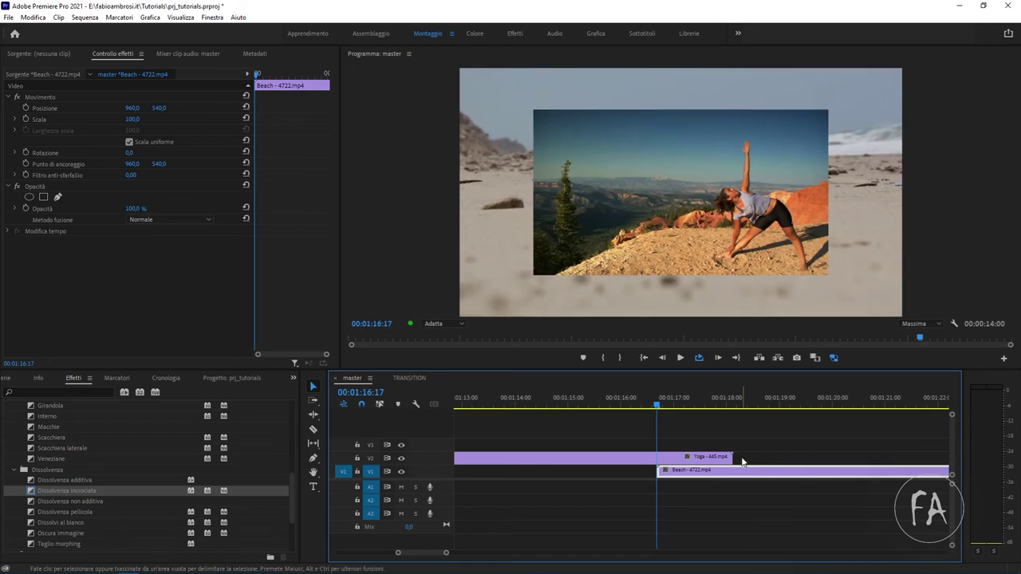
pyautogui.click(735, 456)
pyautogui.moveTo(122, 491); pyautogui.dragTo(733, 462)
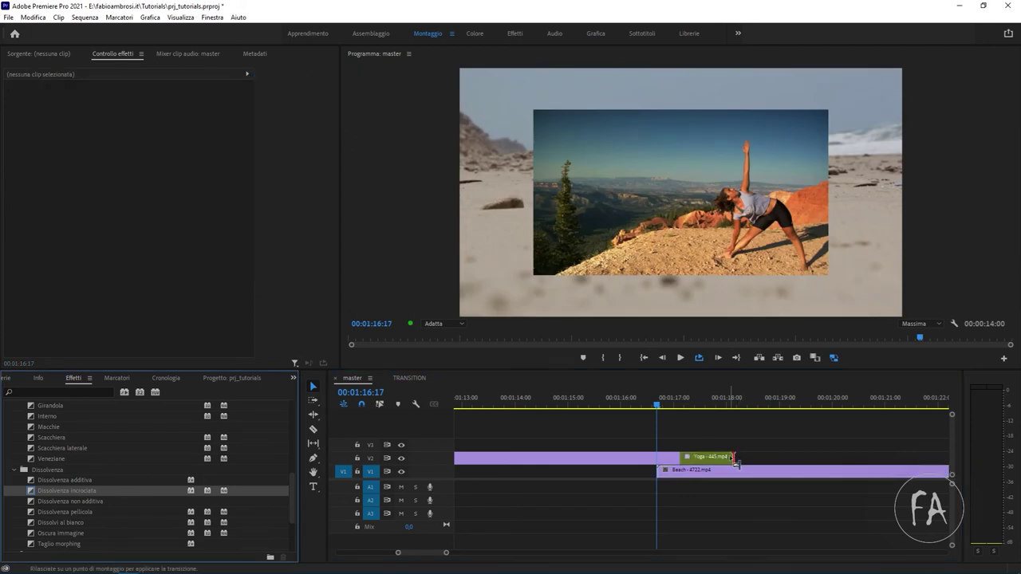
pyautogui.moveTo(733, 462); pyautogui.dragTo(124, 484)
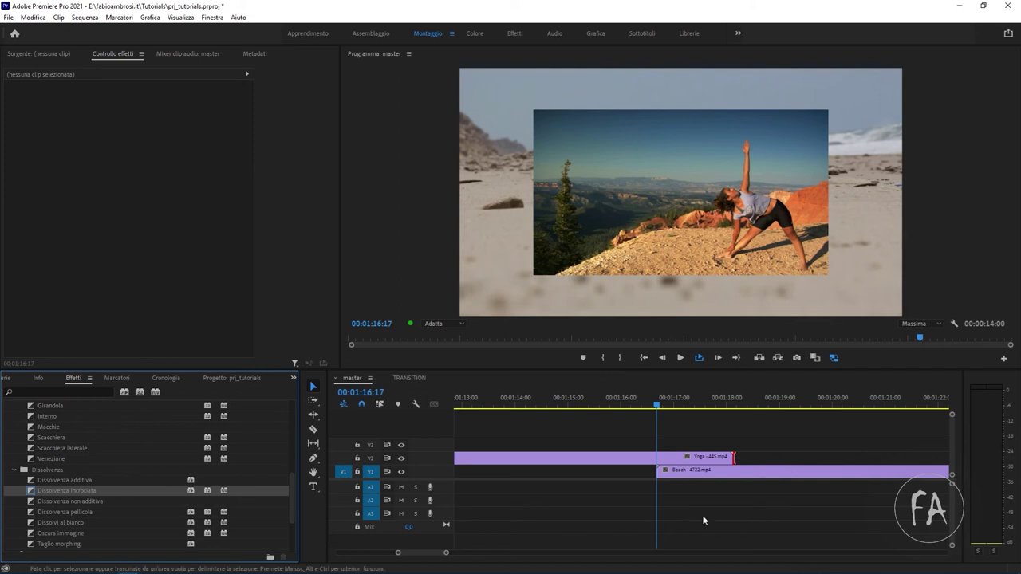
# Step: Reapply the cross-dissolve with Yoga on V1, stretch it, then lift Yoga back up to V2 earlier
pyautogui.click(696, 458)
pyautogui.moveTo(696, 458); pyautogui.dragTo(697, 471)
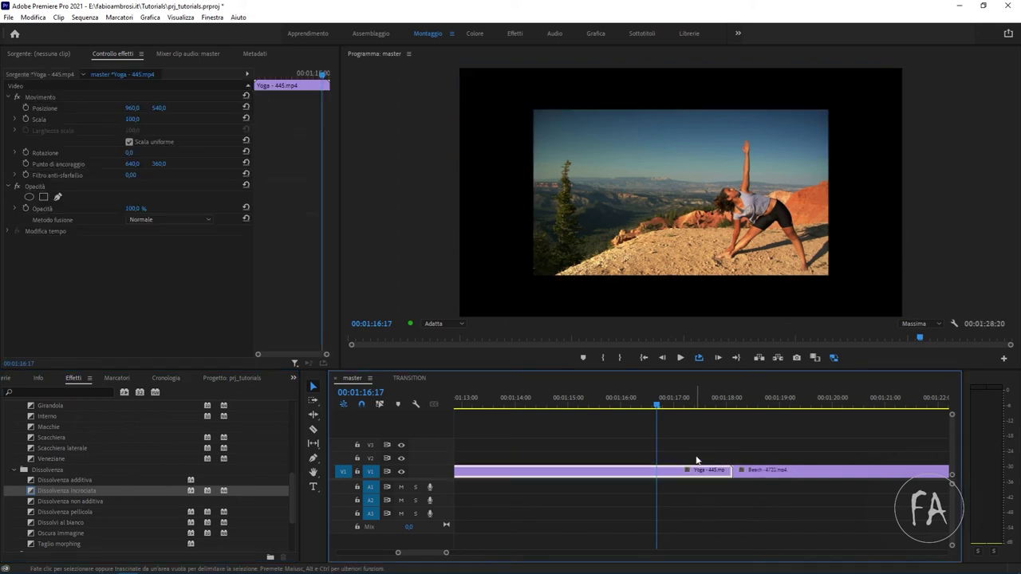
pyautogui.moveTo(163, 491)
pyautogui.mouseDown()
pyautogui.moveTo(571, 438)
pyautogui.moveTo(729, 473)
pyautogui.mouseUp()
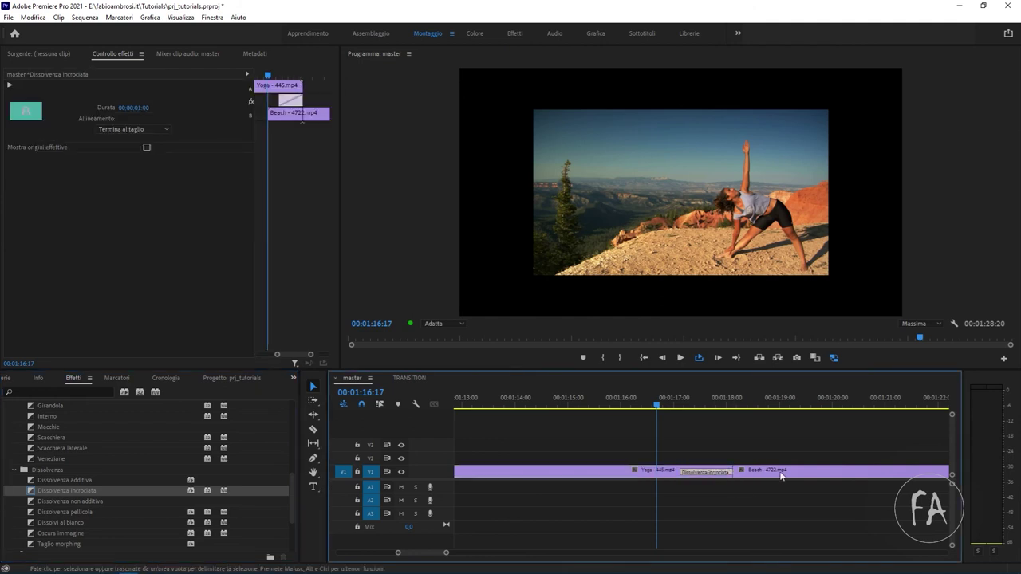
pyautogui.click(781, 474)
pyautogui.click(624, 472)
pyautogui.moveTo(710, 475); pyautogui.dragTo(763, 475)
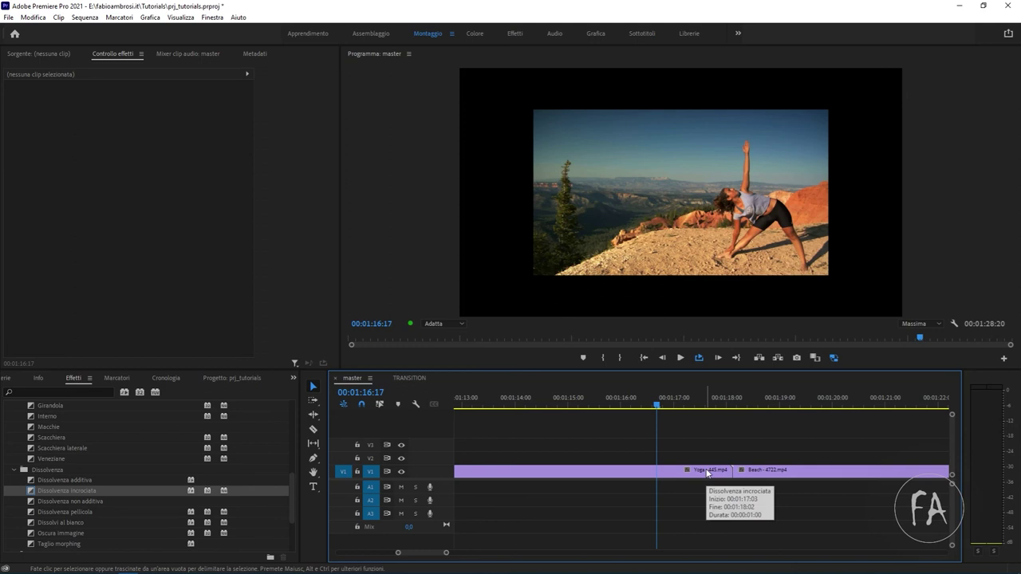
pyautogui.moveTo(707, 473); pyautogui.dragTo(576, 446)
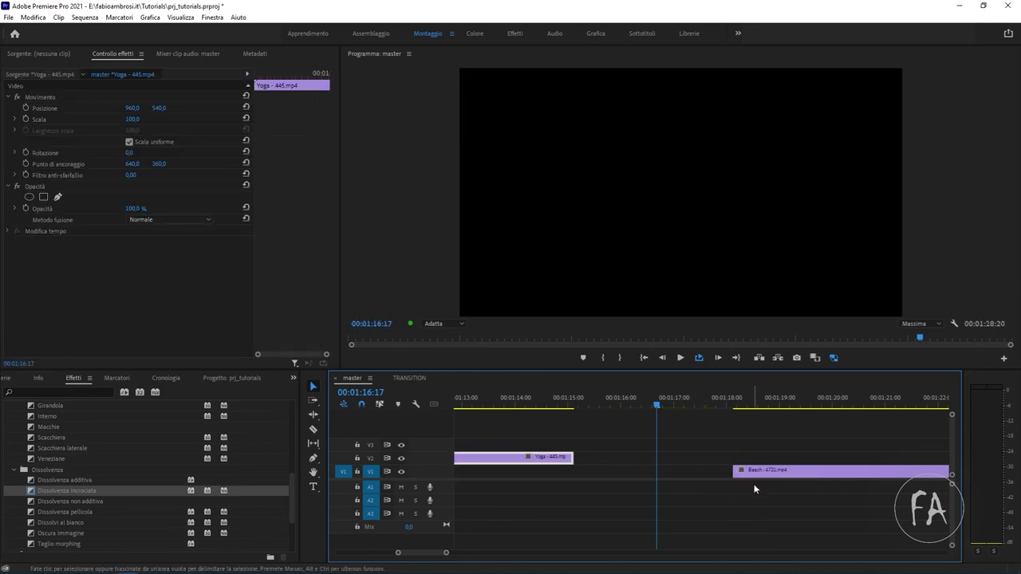
# Step: Extend Beach's start to meet Yoga's end and move Yoga down onto V1 with Alt+Down
pyautogui.moveTo(741, 472)
pyautogui.mouseDown()
pyautogui.moveTo(609, 474)
pyautogui.moveTo(656, 457)
pyautogui.moveTo(589, 443)
pyautogui.moveTo(539, 474)
pyautogui.mouseUp()
pyautogui.click(581, 471)
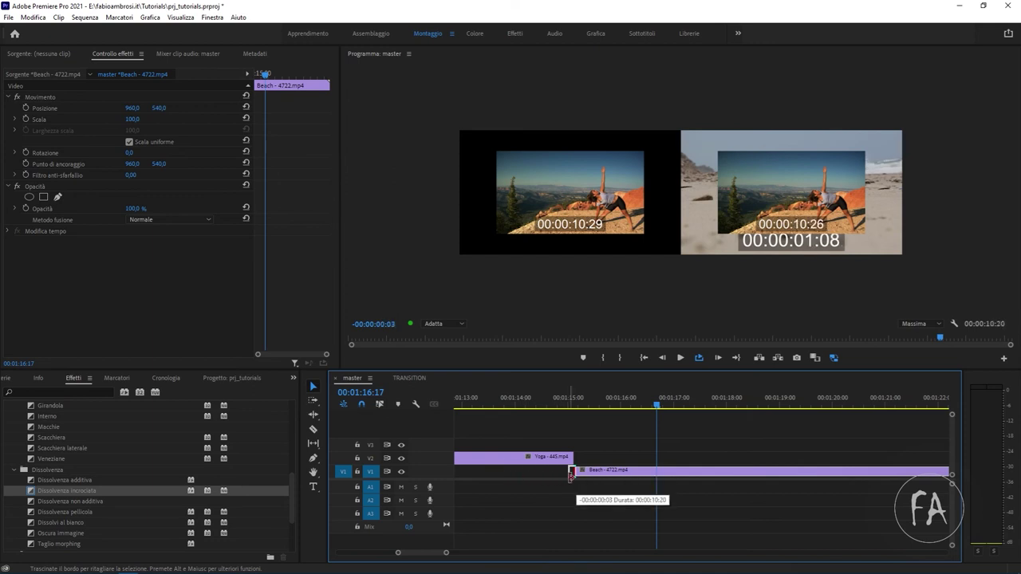
pyautogui.moveTo(539, 474); pyautogui.dragTo(574, 472)
pyautogui.click(561, 458)
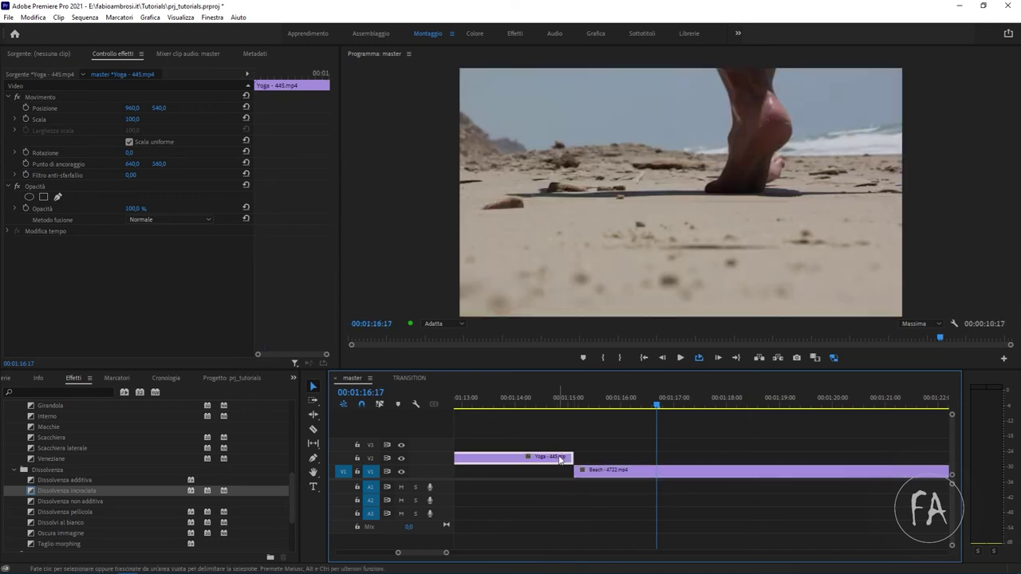
pyautogui.hotkey('alt', 'Down')
# Step: Add a cross-dissolve at the Yoga–Beach edit point and scrub through it to check
pyautogui.moveTo(112, 489)
pyautogui.mouseDown()
pyautogui.moveTo(580, 476)
pyautogui.moveTo(575, 469)
pyautogui.mouseUp()
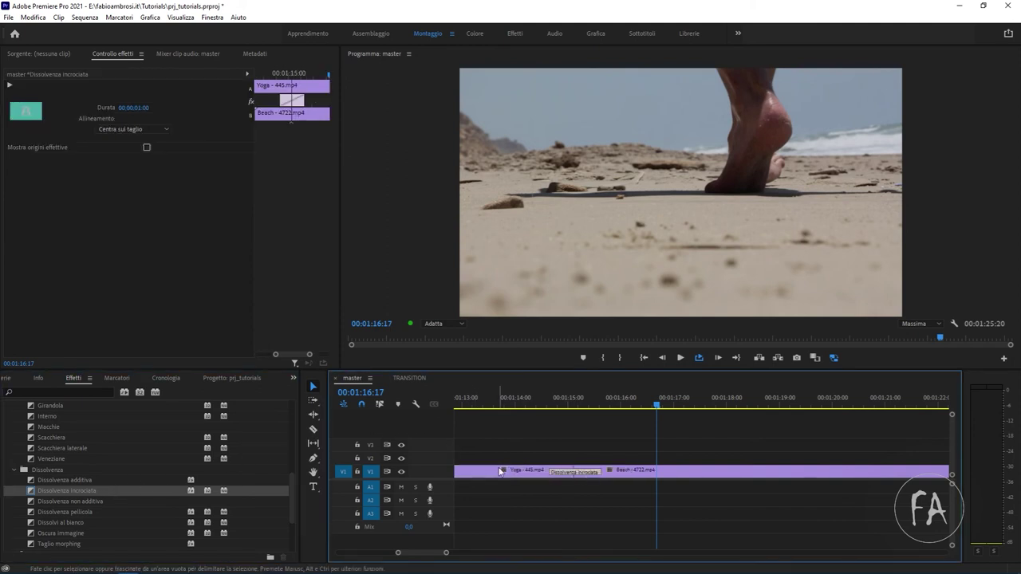
pyautogui.click(500, 471)
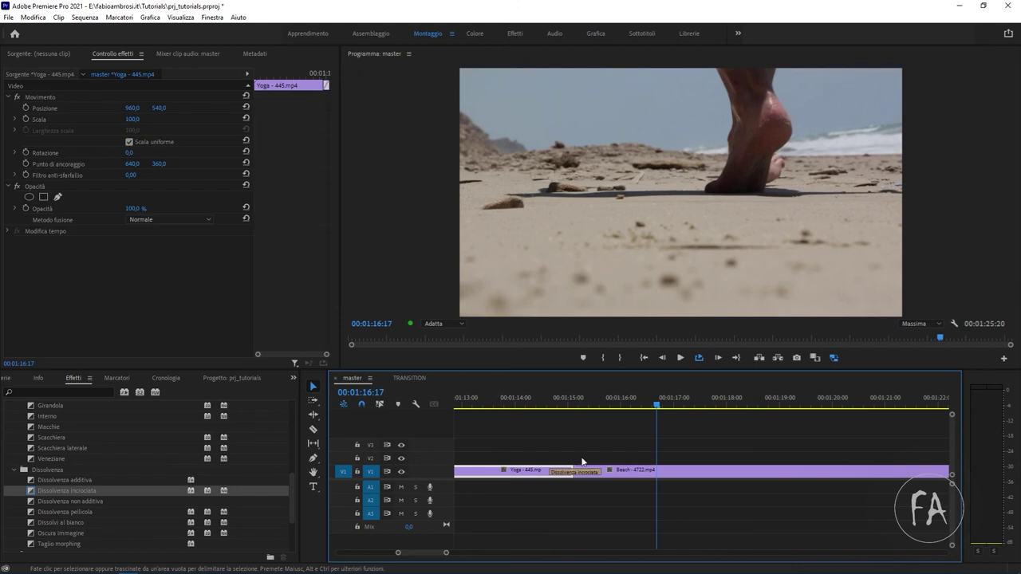
pyautogui.click(632, 479)
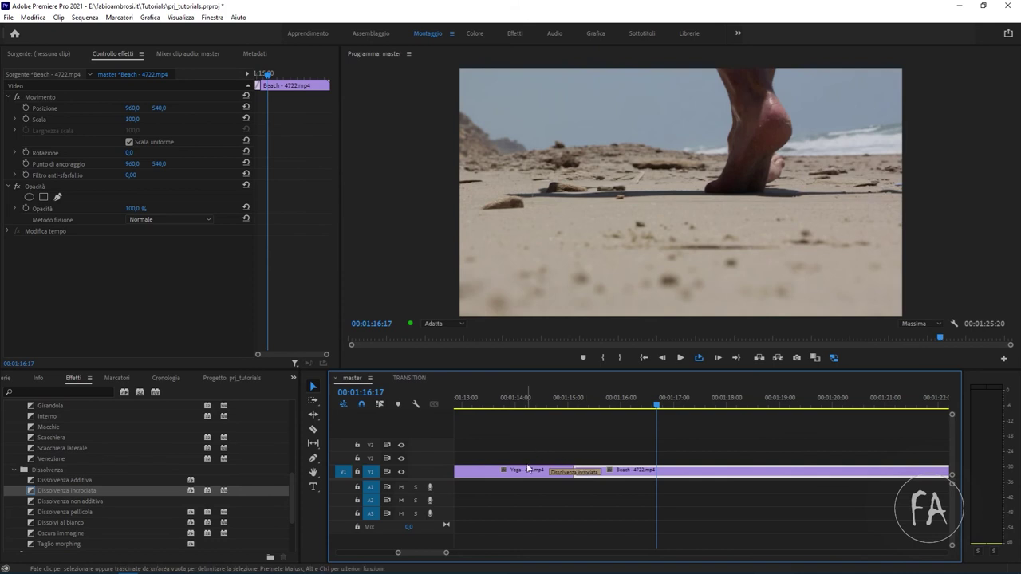
pyautogui.click(571, 406)
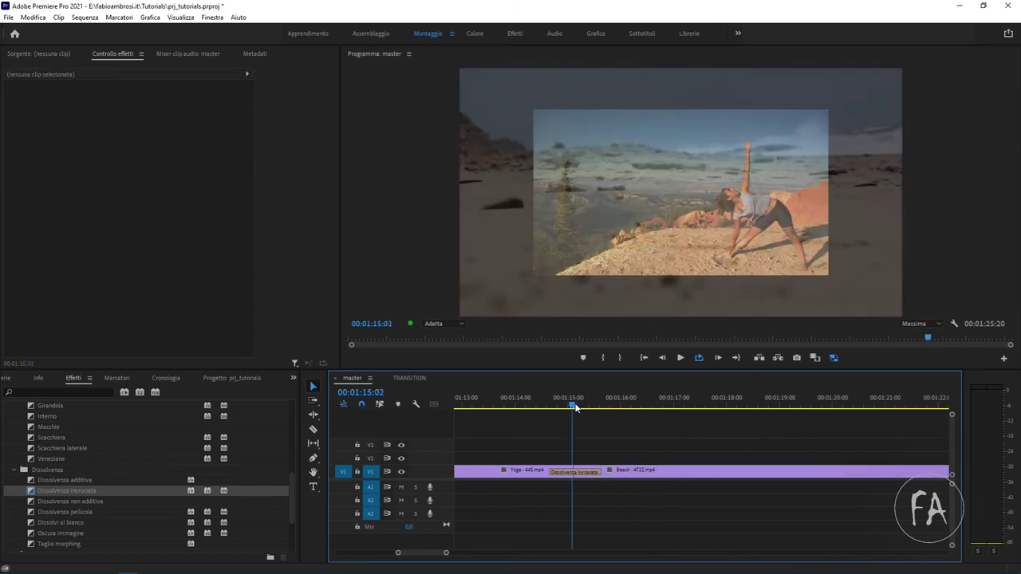
pyautogui.moveTo(576, 406); pyautogui.dragTo(620, 421)
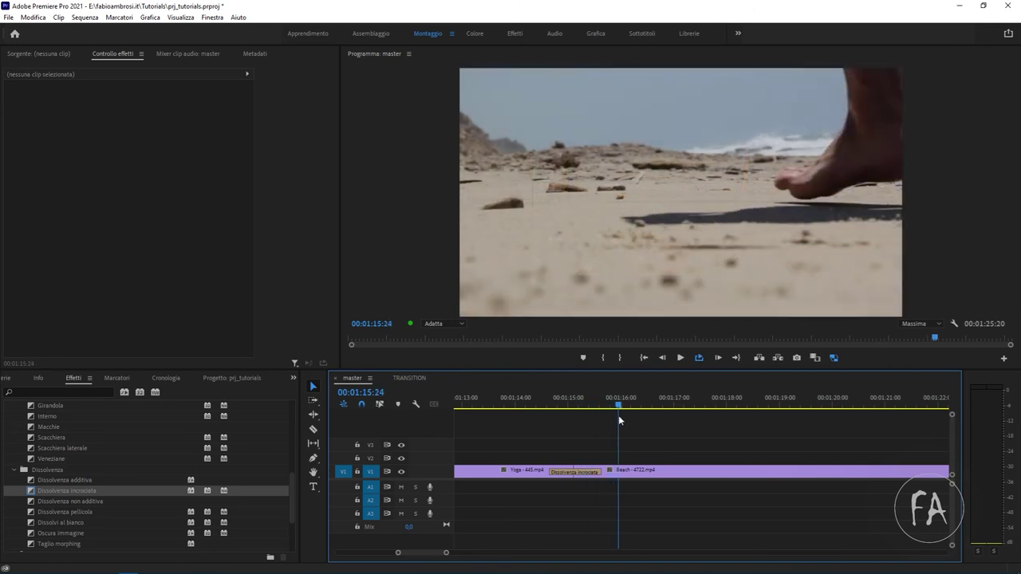
pyautogui.press('-')
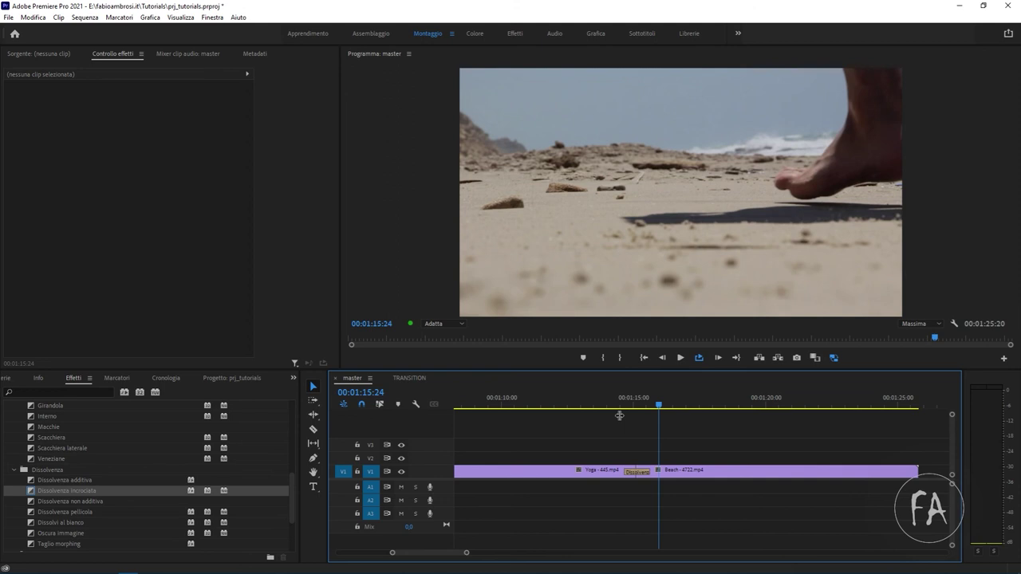
pyautogui.press('-')
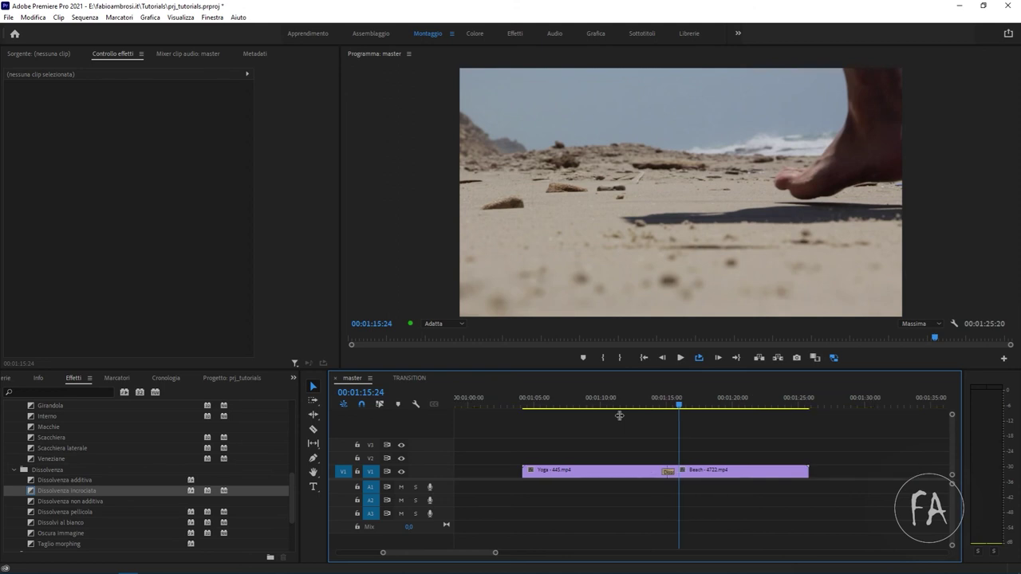
pyautogui.press('=')
pyautogui.press('-')
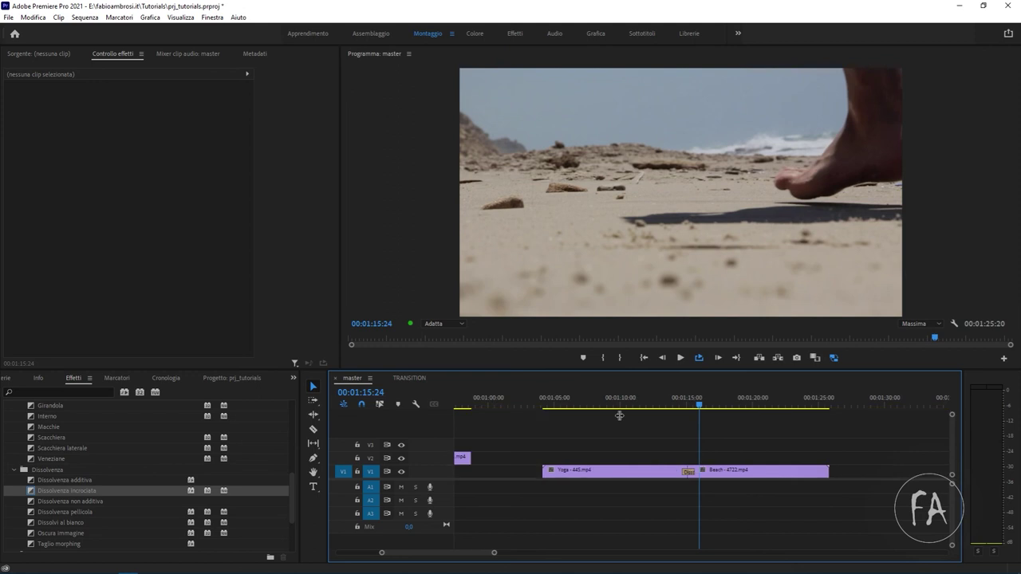
# Step: Zoom in and scrub to 00:00:08:01 over the green TRANSITION clip on V3
pyautogui.press('=')
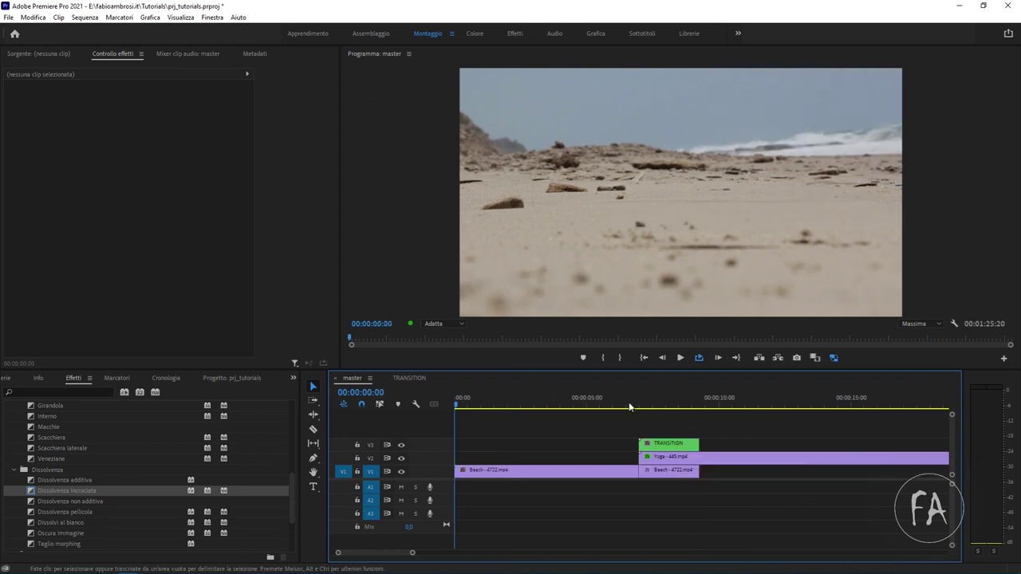
pyautogui.moveTo(644, 406); pyautogui.dragTo(667, 407)
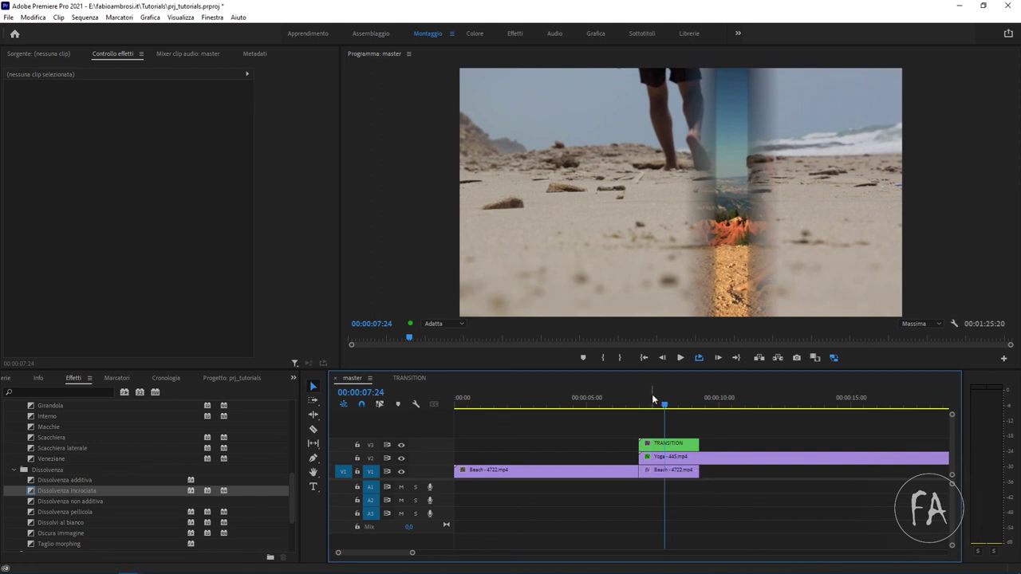
pyautogui.moveTo(651, 394); pyautogui.dragTo(669, 403)
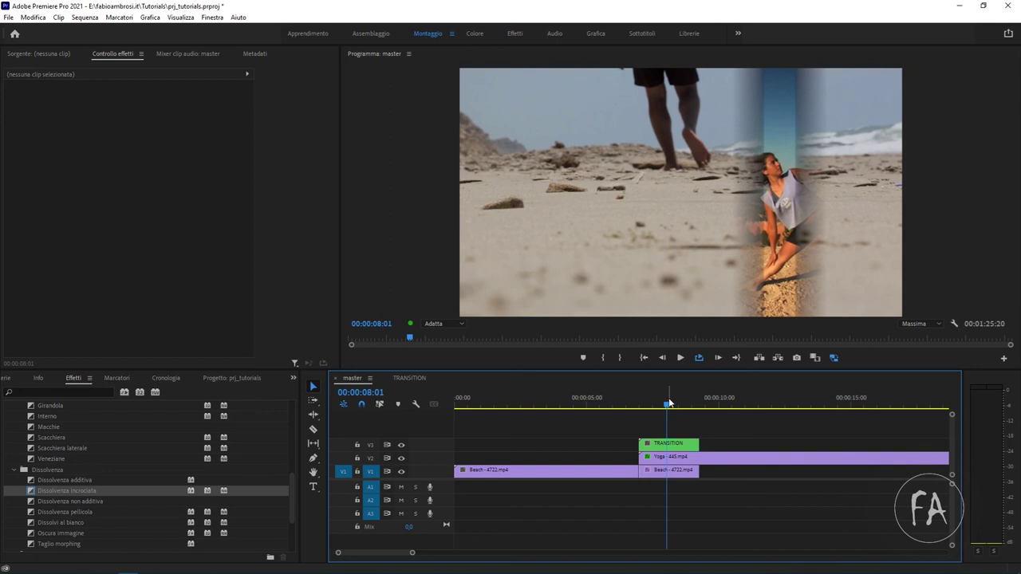
pyautogui.press('-')
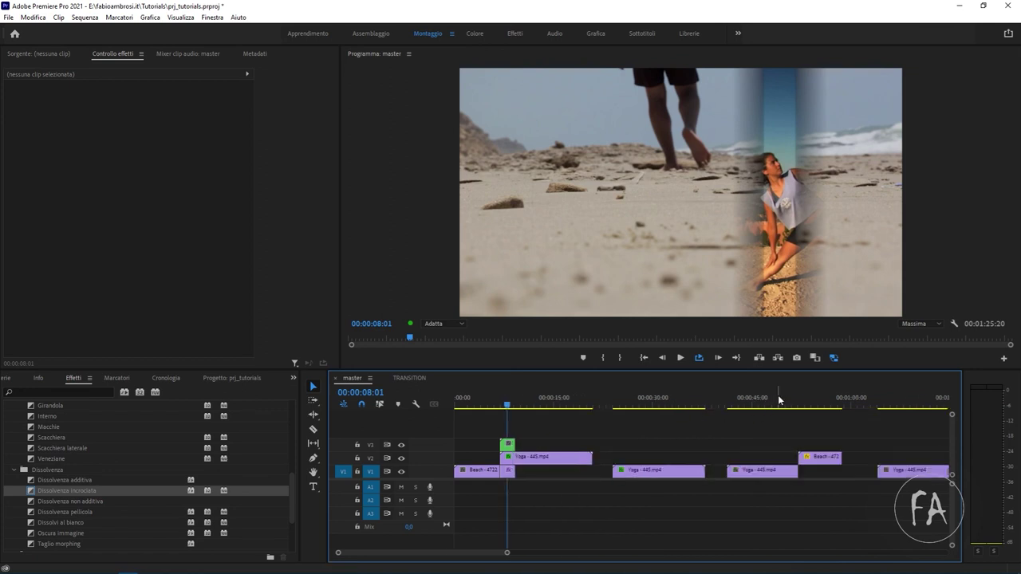
# Step: Scrub toward 01:23 and zoom in on the Yoga–Beach cross-dissolve
pyautogui.moveTo(777, 403)
pyautogui.mouseDown()
pyautogui.moveTo(1009, 407)
pyautogui.moveTo(860, 411)
pyautogui.mouseUp()
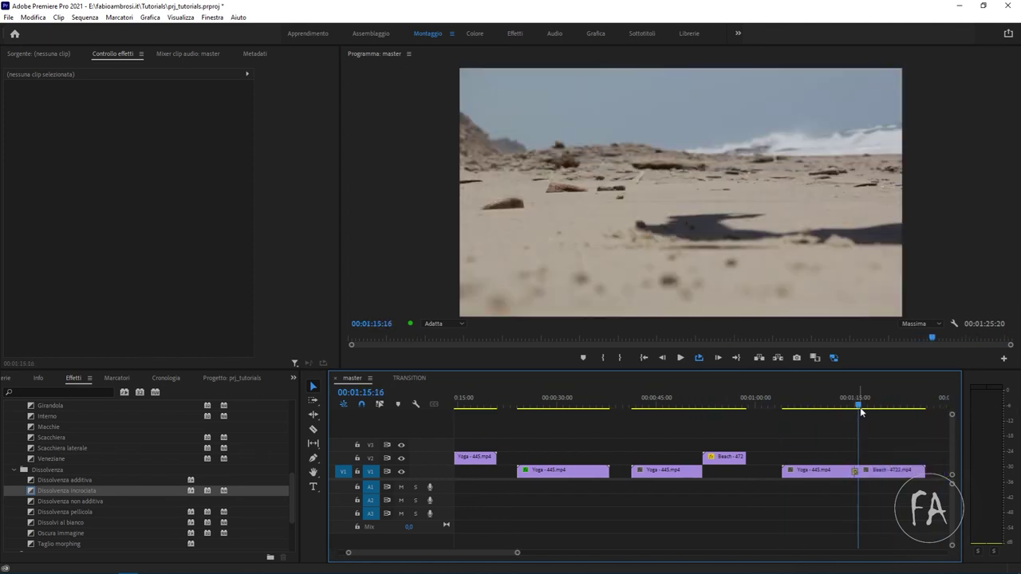
pyautogui.press('=')
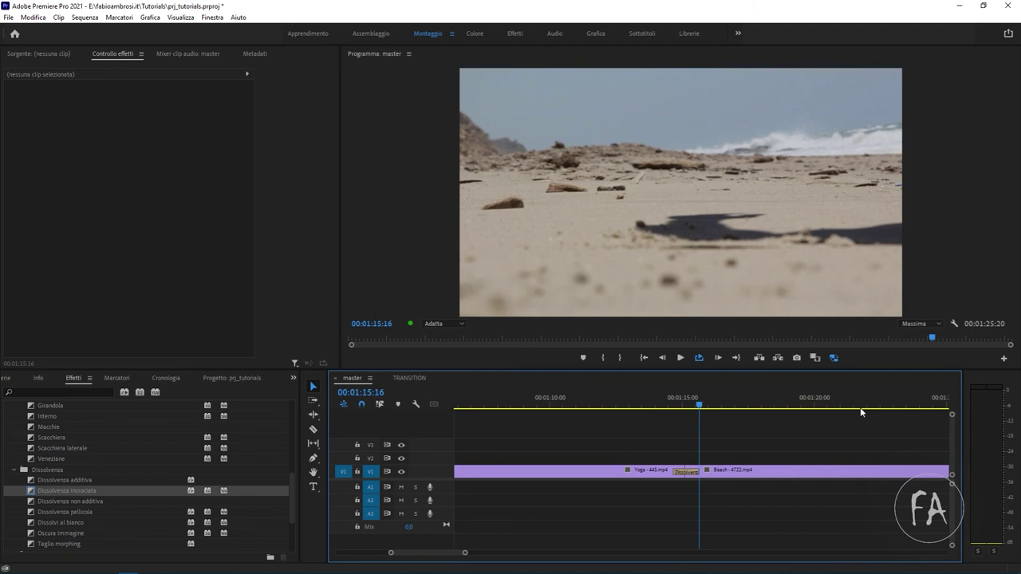